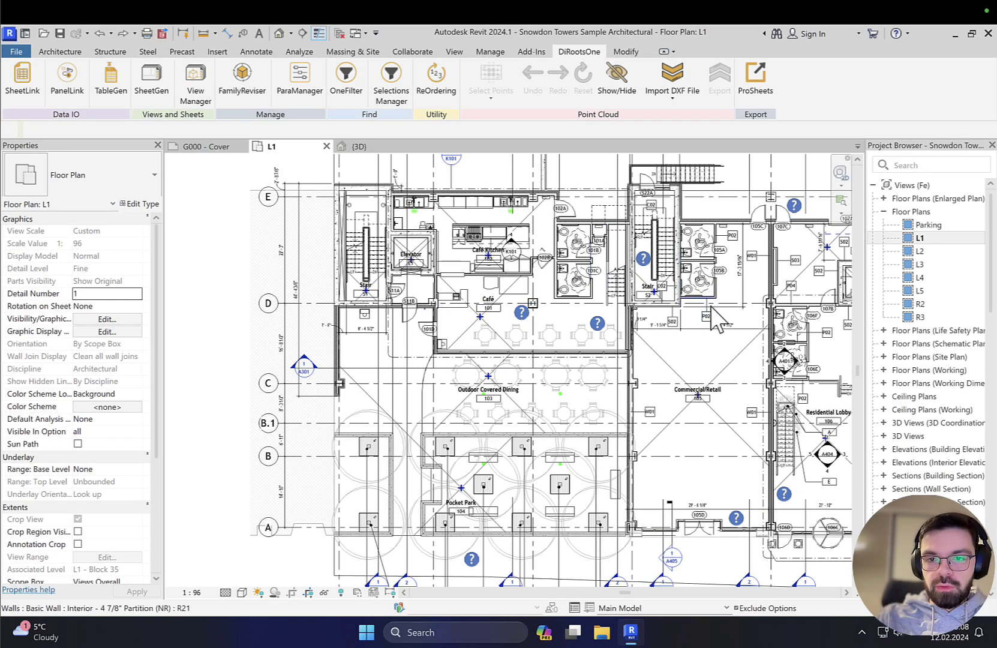
Open OneFilter's Contains search and set it to rooms in the active view
scroll(600, 324, "up", 3)
middle_click_drag(636, 324, 594, 324)
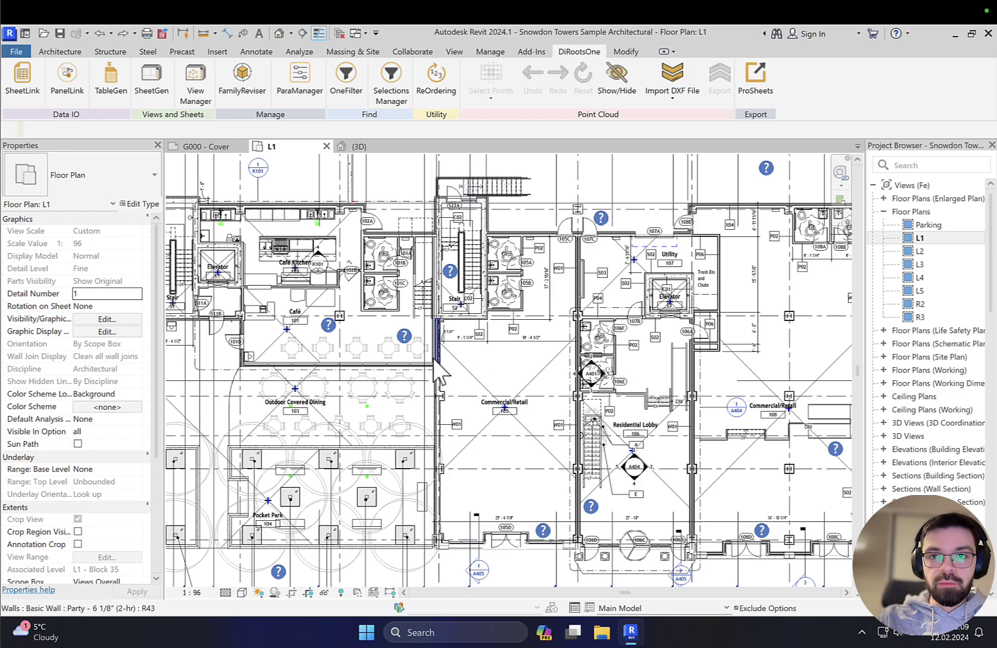
middle_click_drag(540, 423, 681, 464)
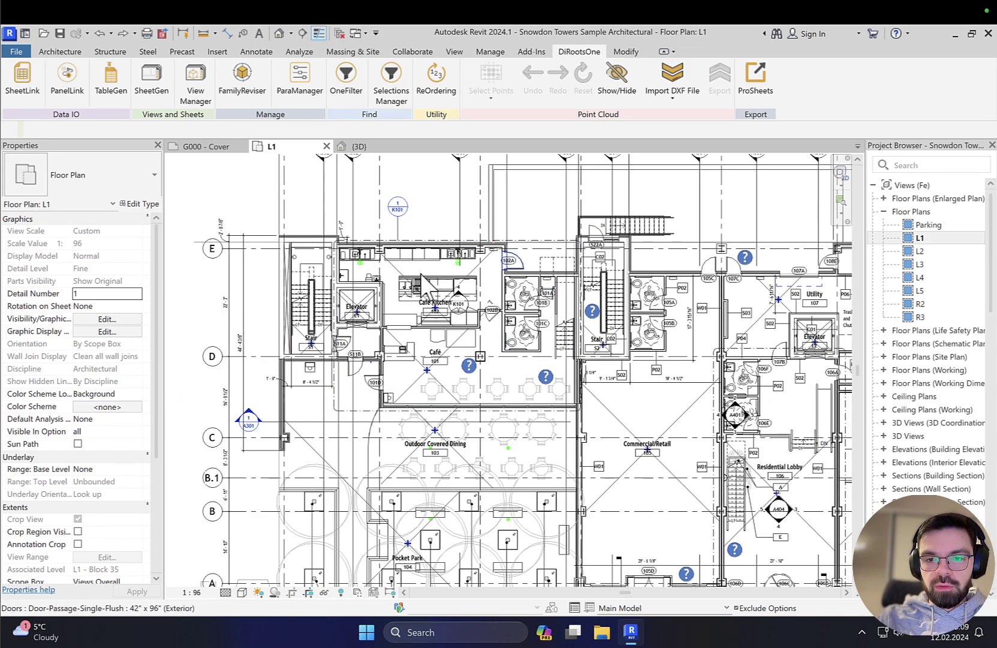
scroll(351, 354, "up", 2)
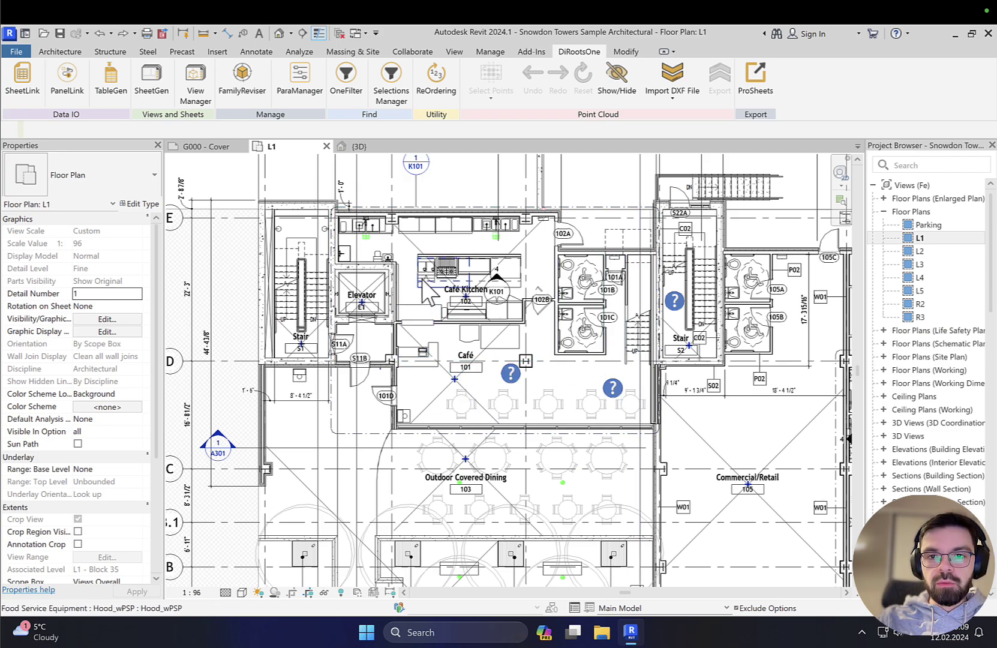
scroll(471, 351, "up", 3)
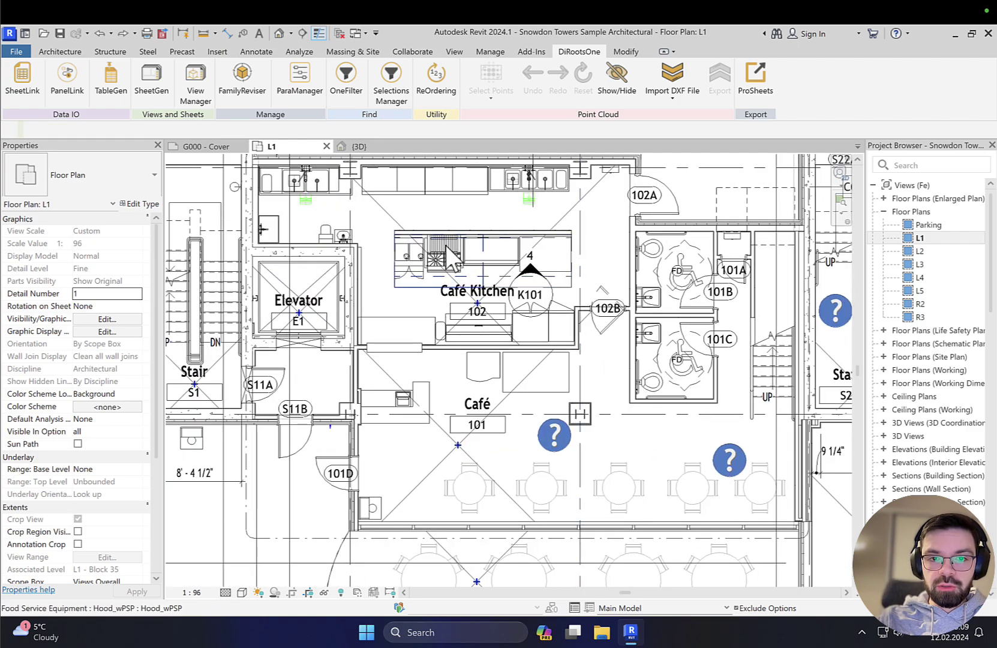
middle_click_drag(498, 268, 509, 334)
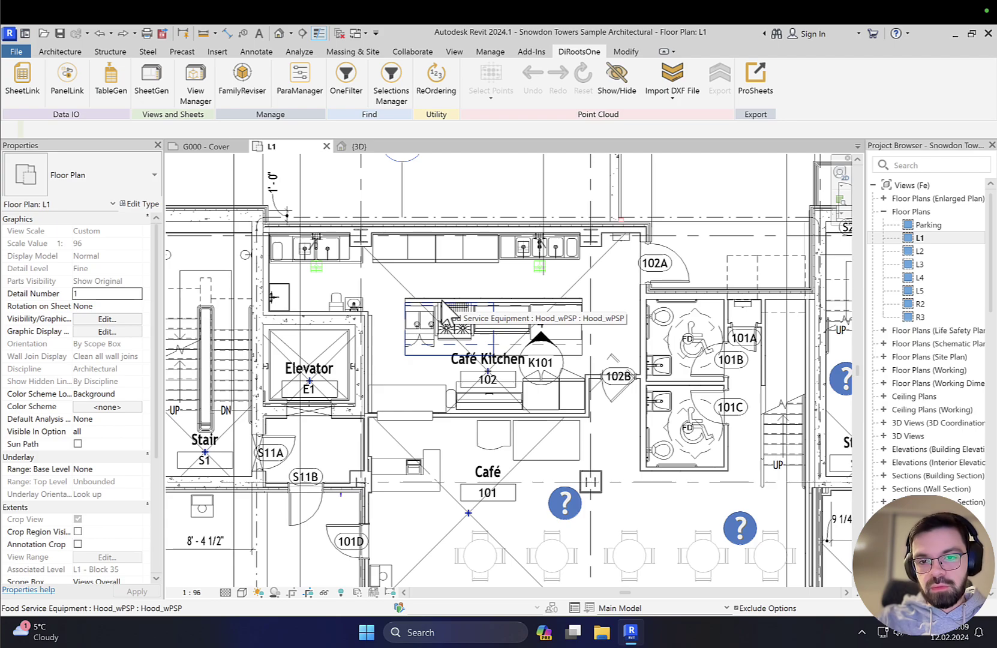
left_click(348, 81)
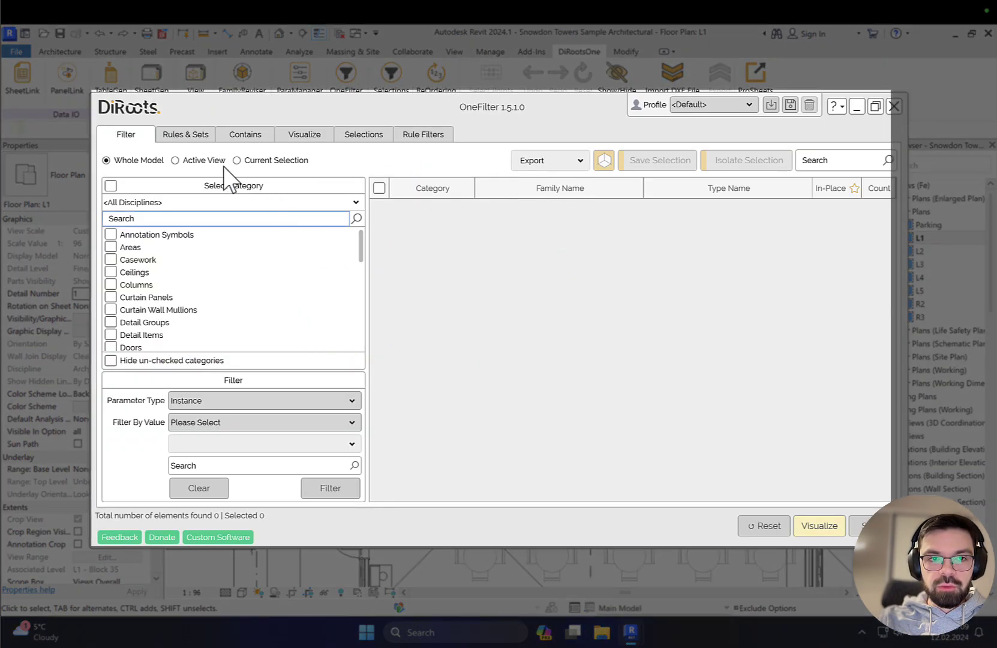
left_click(243, 135)
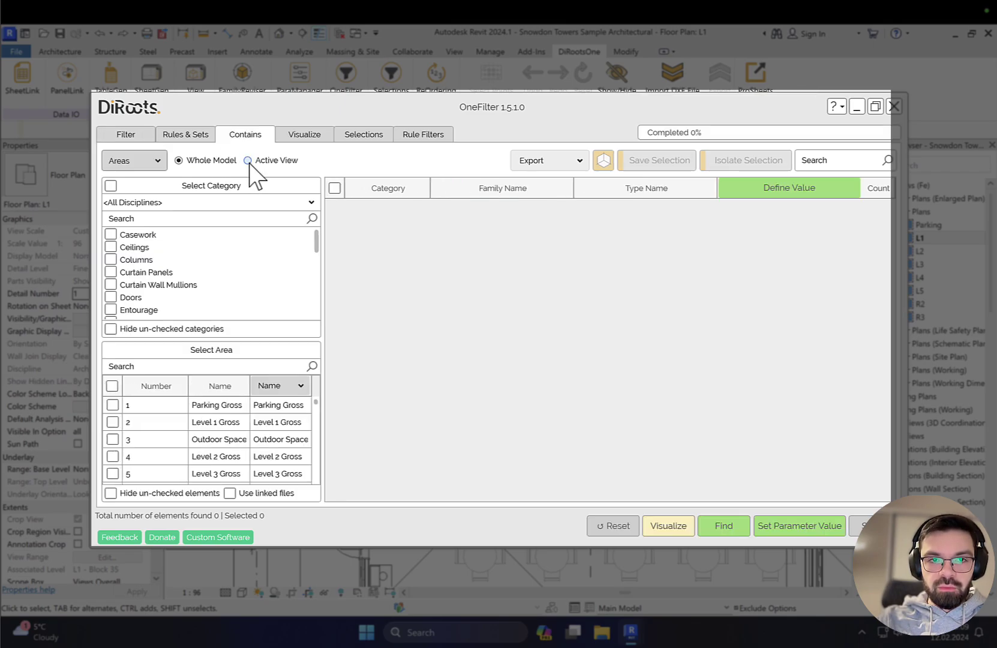
left_click(248, 160)
left_click(144, 160)
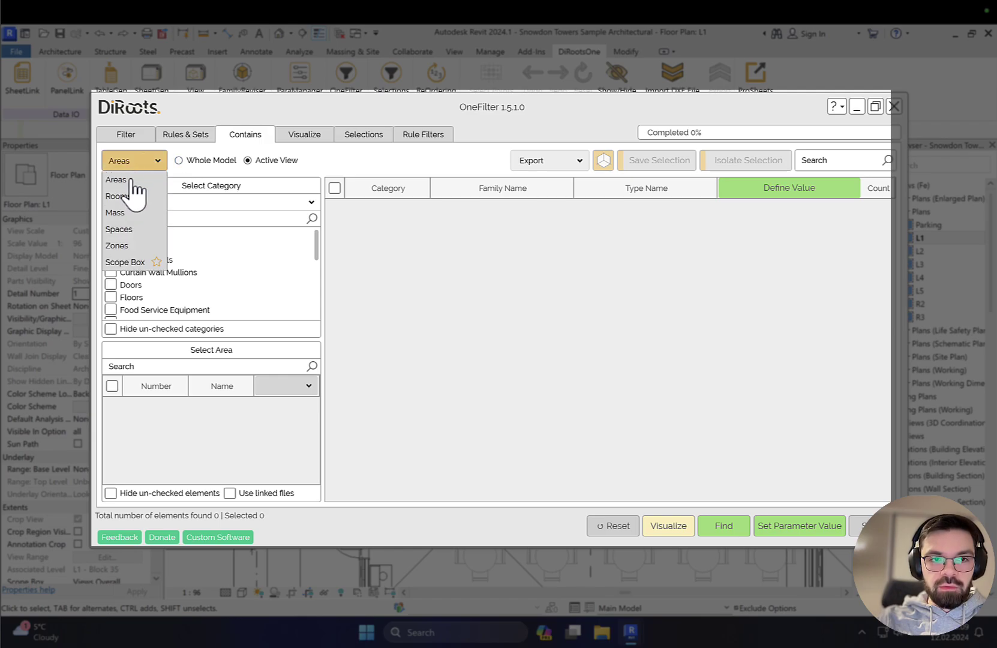
left_click(129, 196)
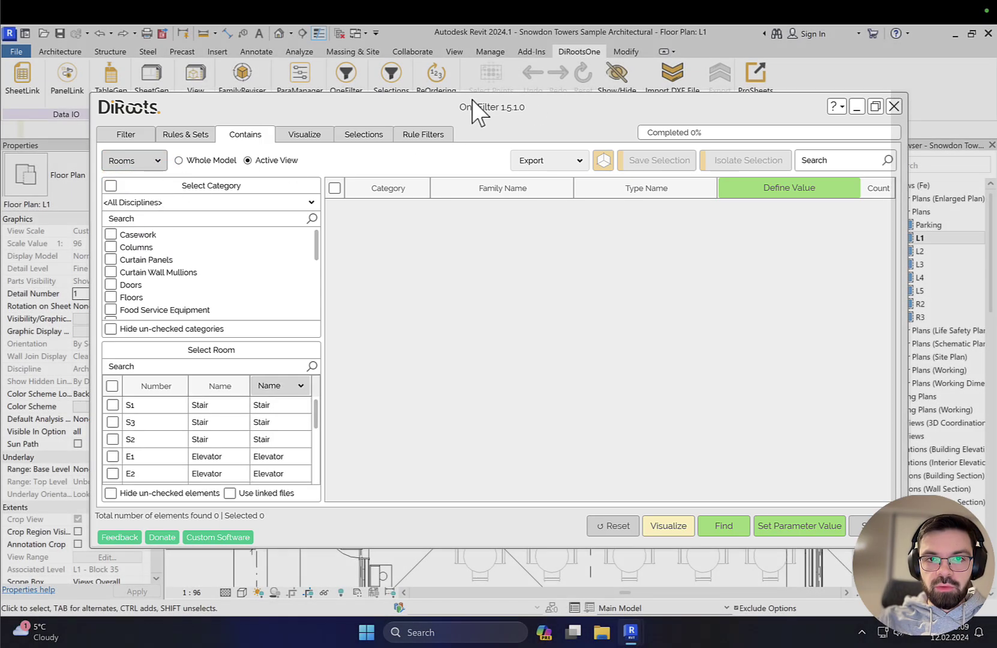
Choose room 102 Café Kitchen as the room whose contained elements are searched
left_click_drag(479, 111, 472, 435)
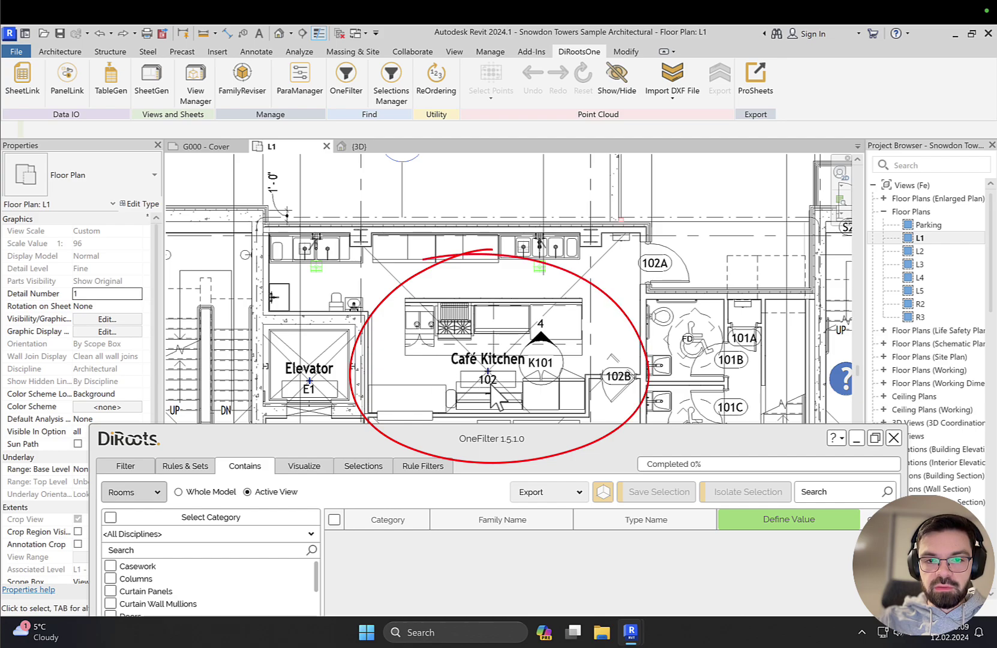
left_click_drag(498, 430, 524, 123)
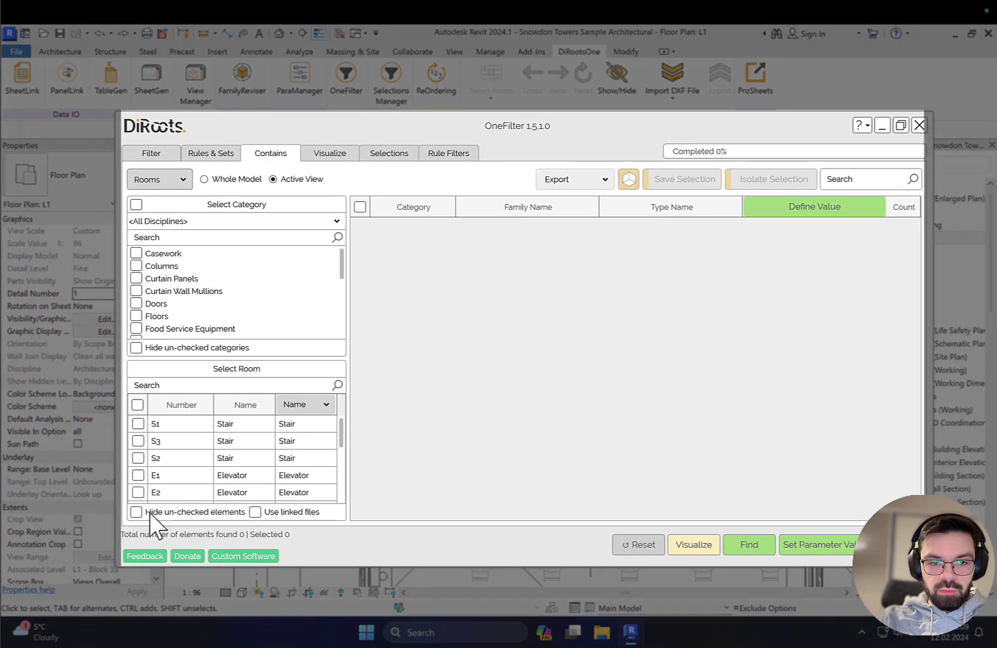
scroll(178, 454, "down", 5)
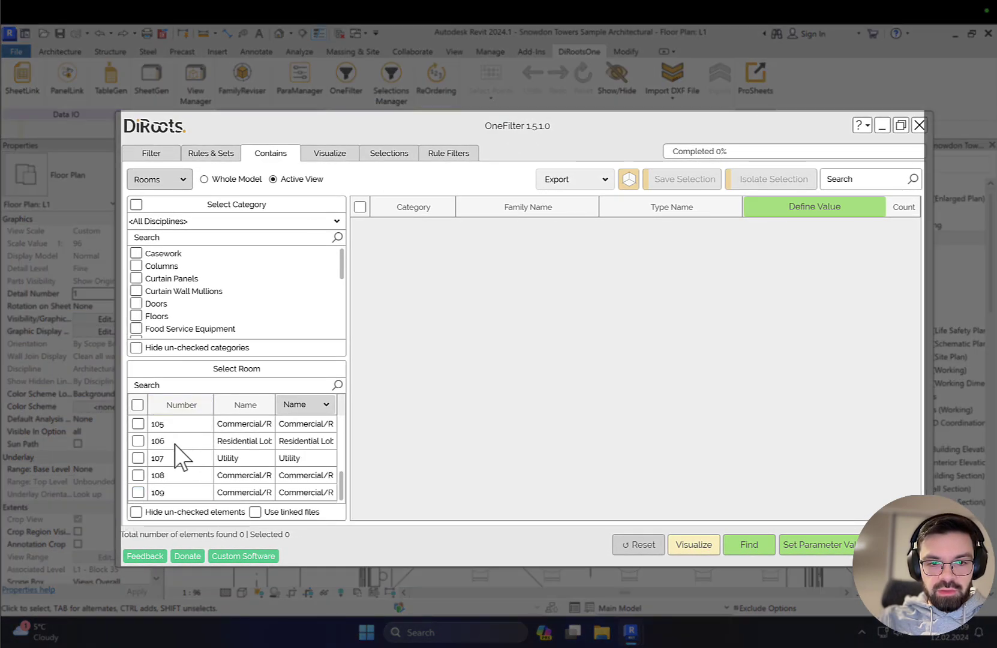
scroll(180, 459, "up", 2)
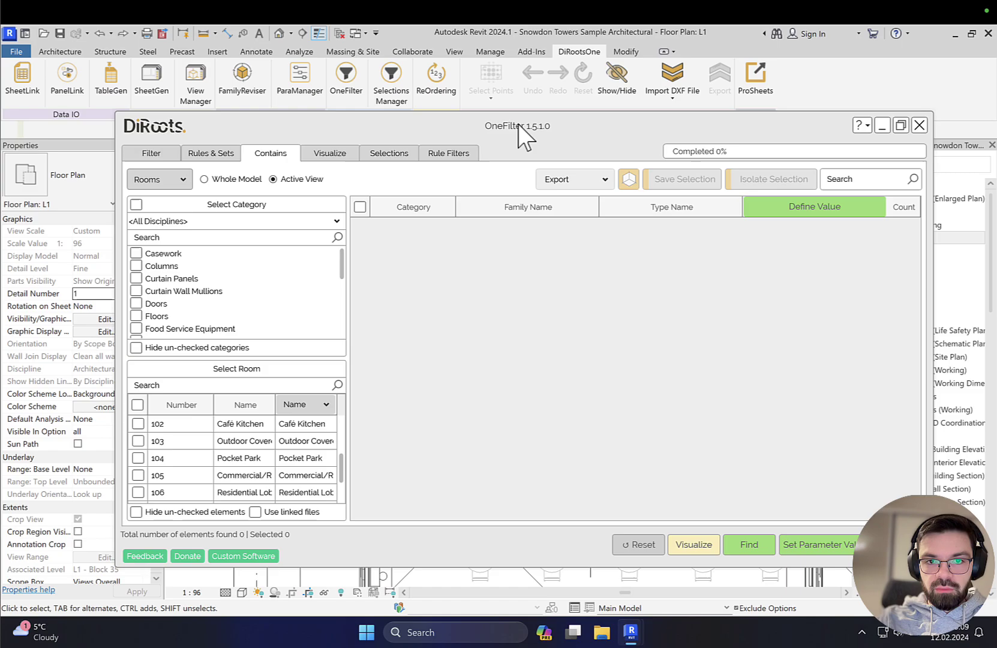
left_click_drag(518, 124, 522, 73)
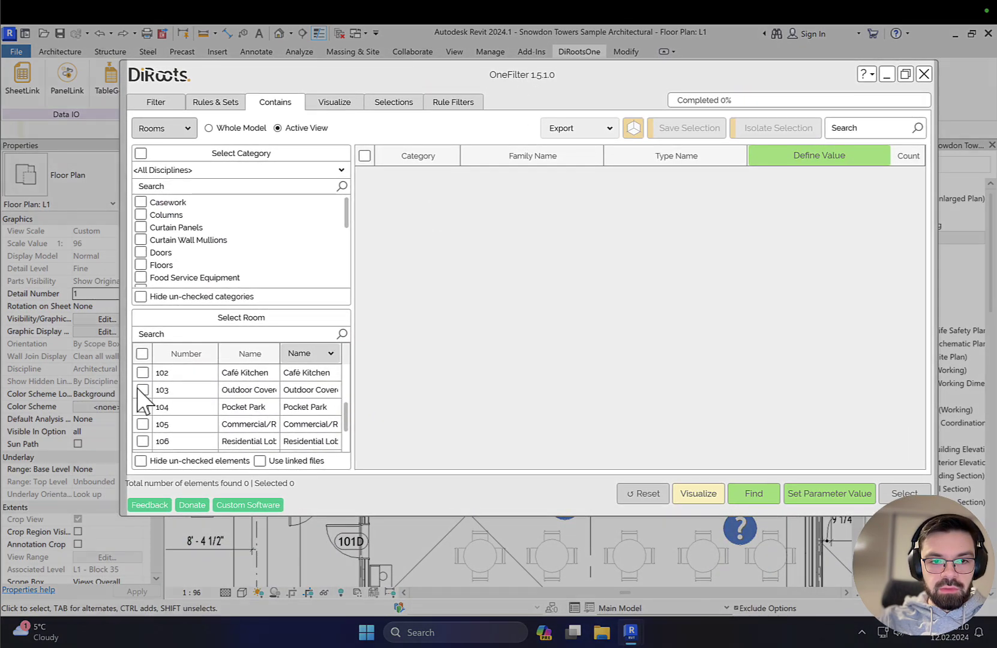
left_click(263, 374)
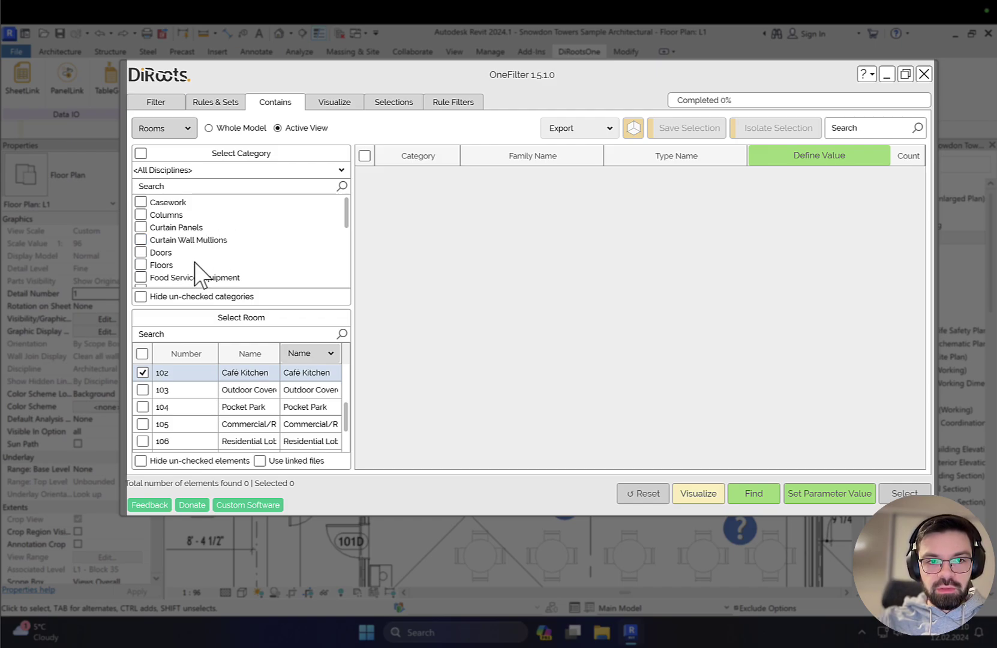
Try to find Furniture elements in the Café Kitchen, and select the kitchen fryer on the plan to check its category
scroll(197, 264, "down", 3)
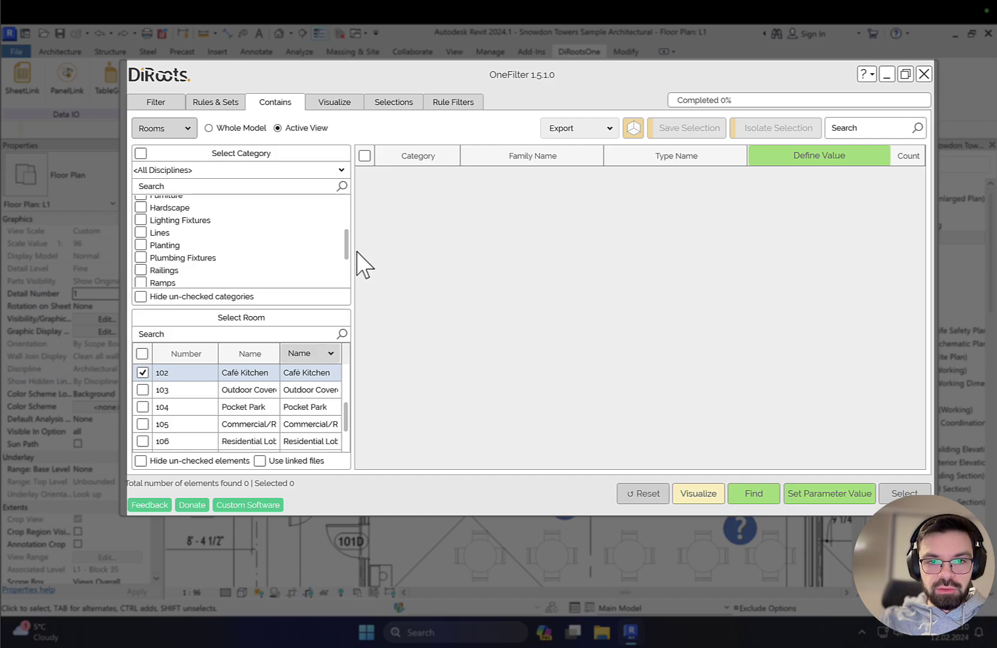
scroll(346, 237, "up", 2)
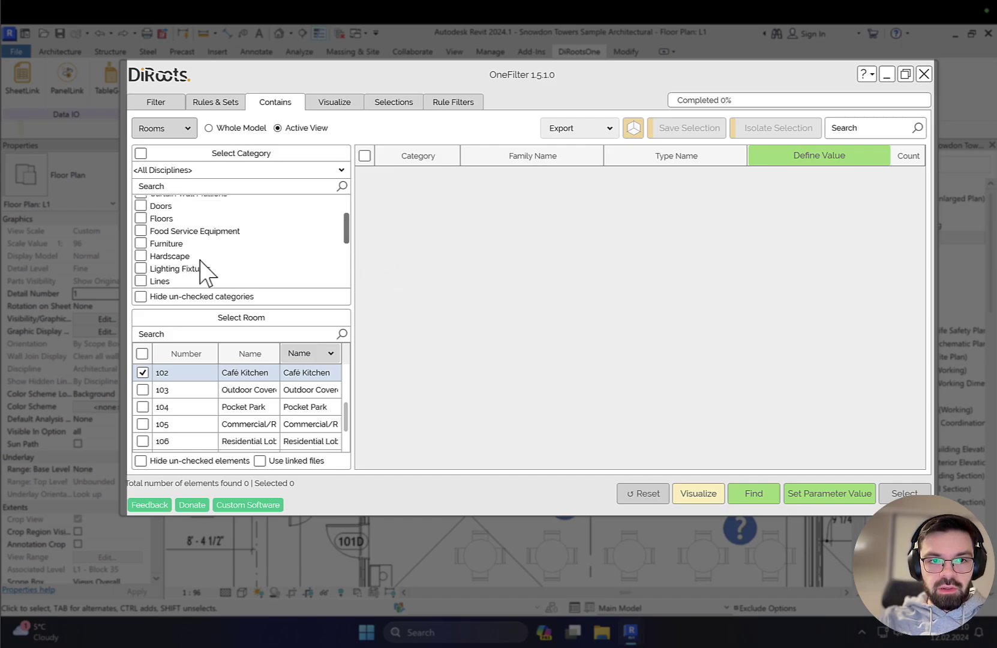
left_click(142, 243)
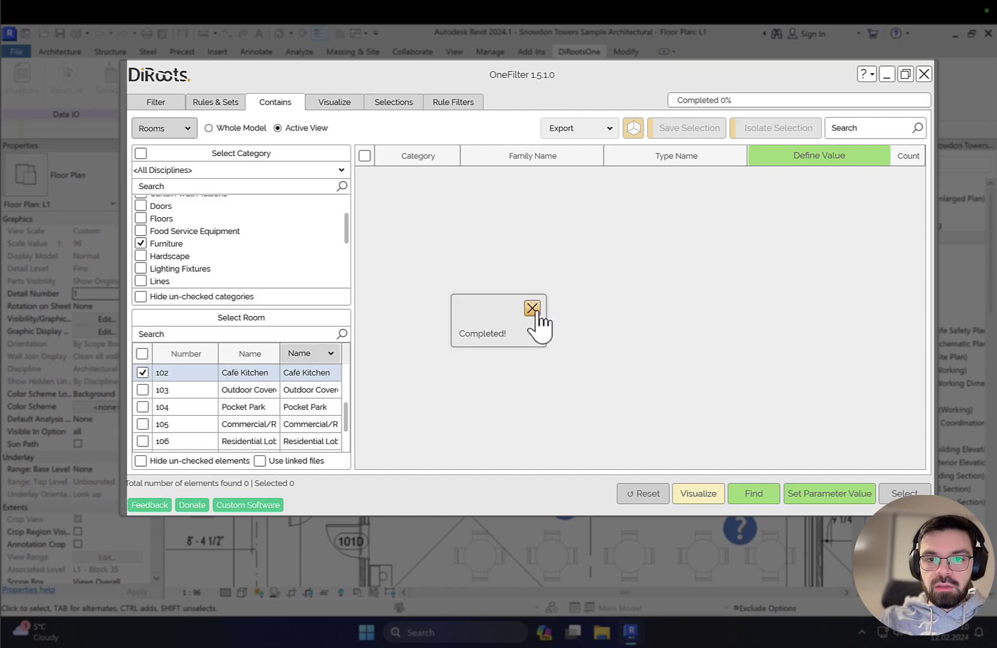
left_click(534, 310)
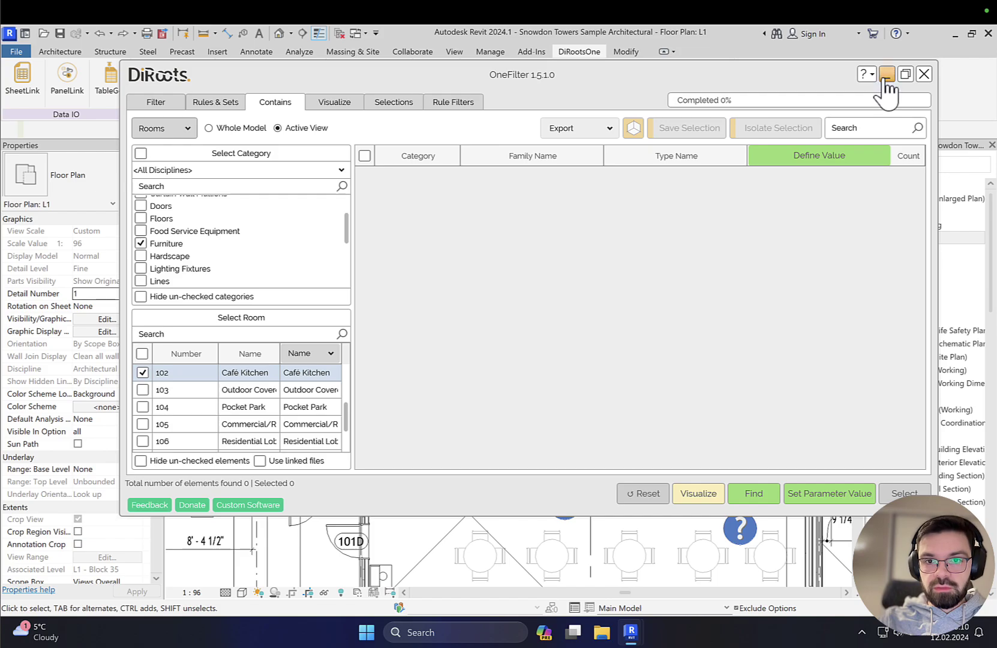
left_click(887, 74)
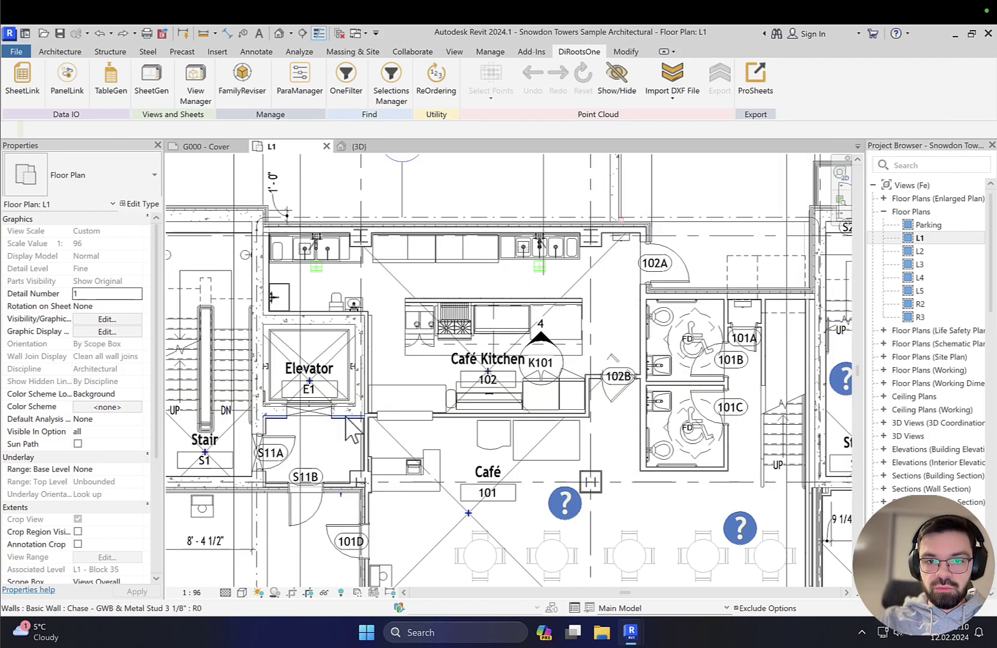
left_click(418, 336)
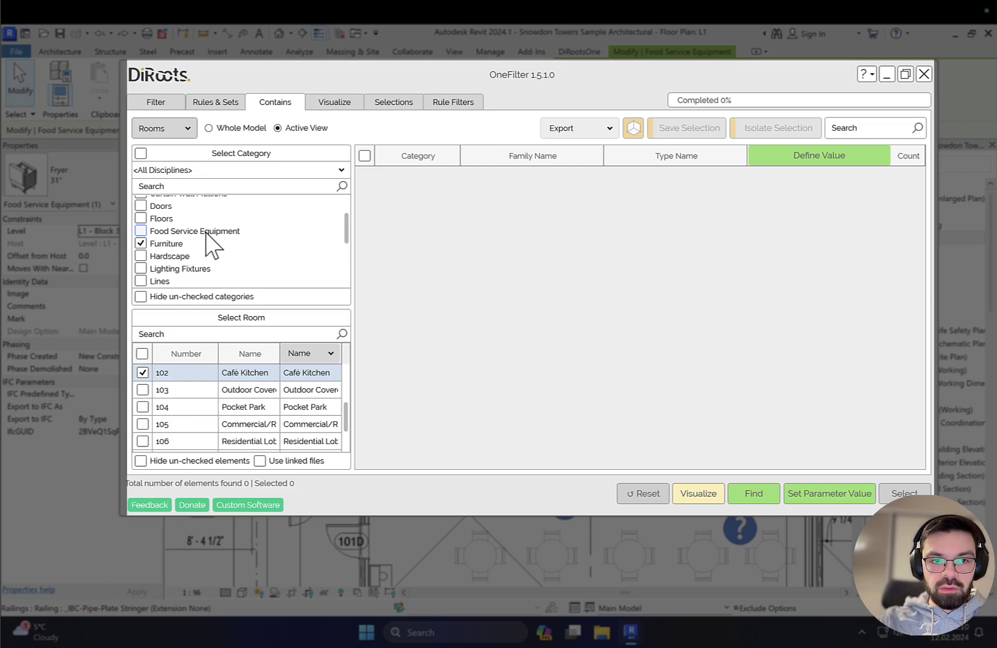
Find the Food Service Equipment contained in the Café Kitchen instead of Furniture, and select all found elements in the floor plan
left_click(142, 234)
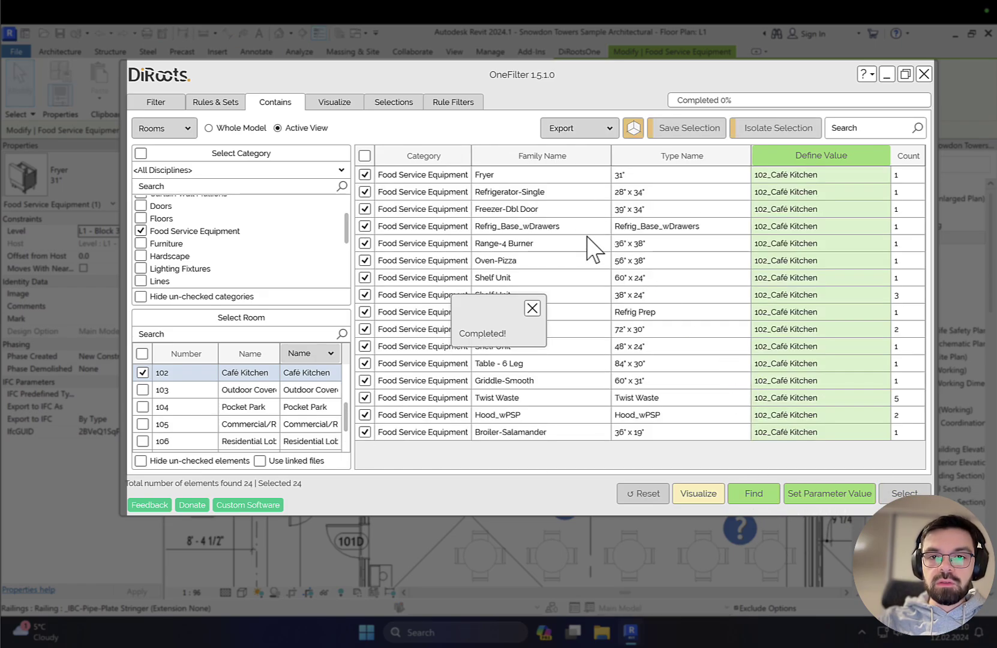
left_click(532, 309)
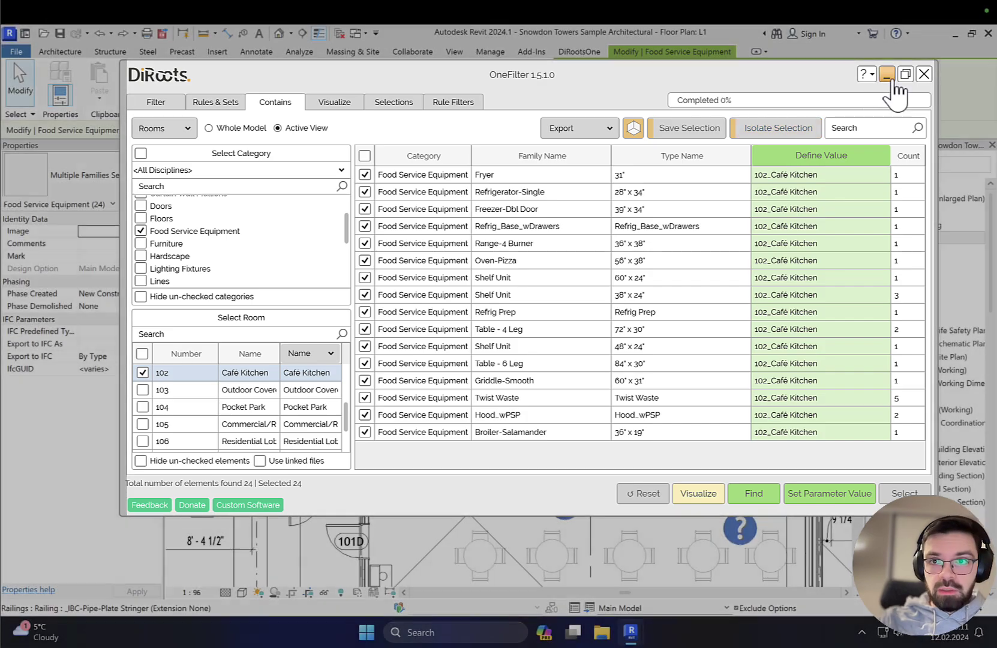
left_click(887, 74)
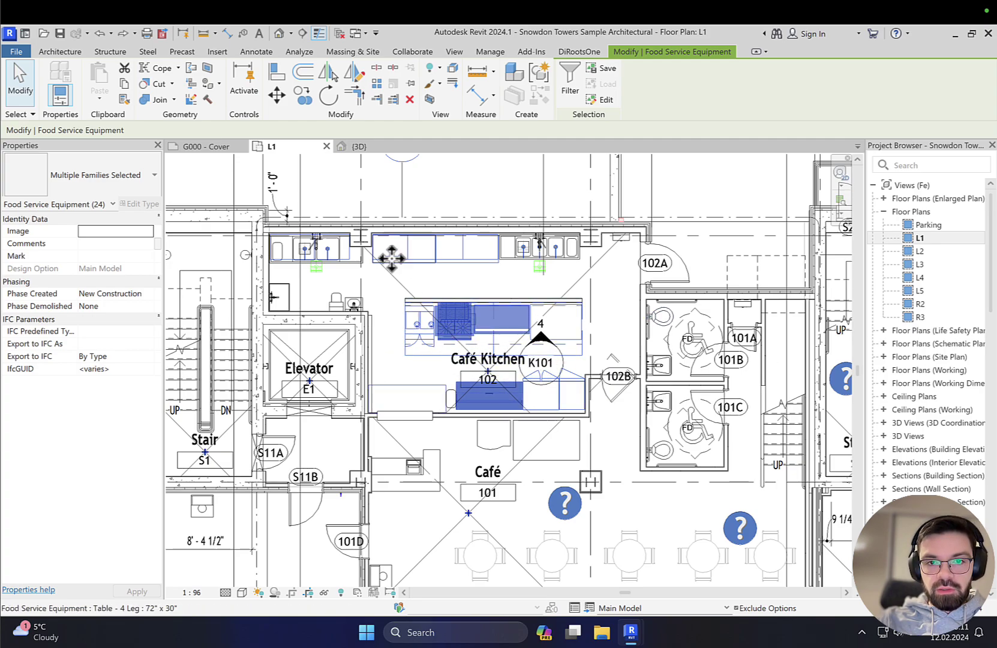
scroll(389, 255, "up", 2)
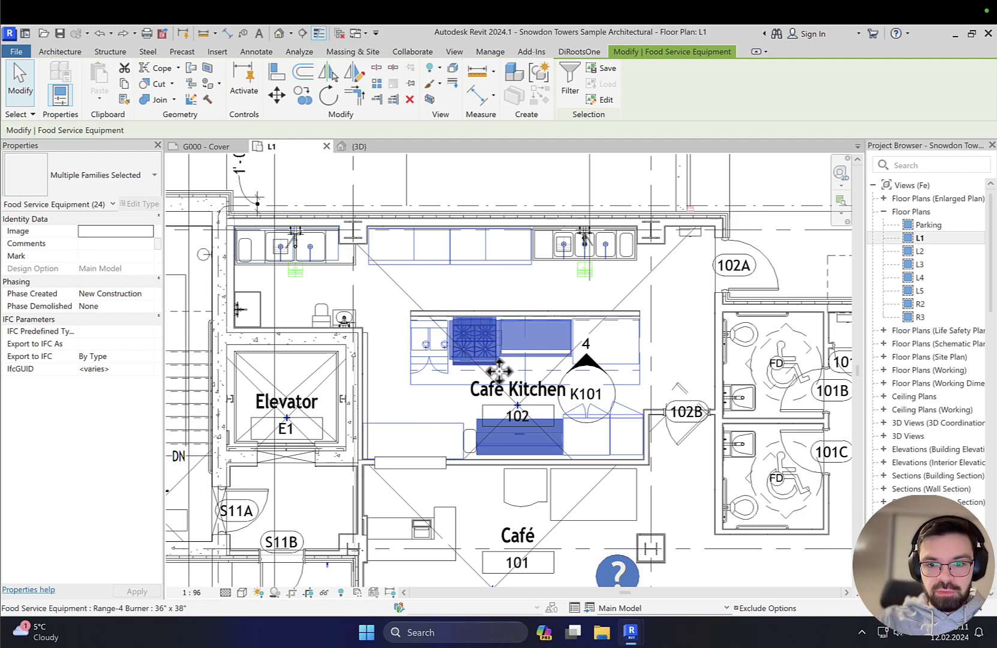
Write the defined value 102_Café Kitchen to the Comments parameter of all the found equipment
mouse_move(631, 633)
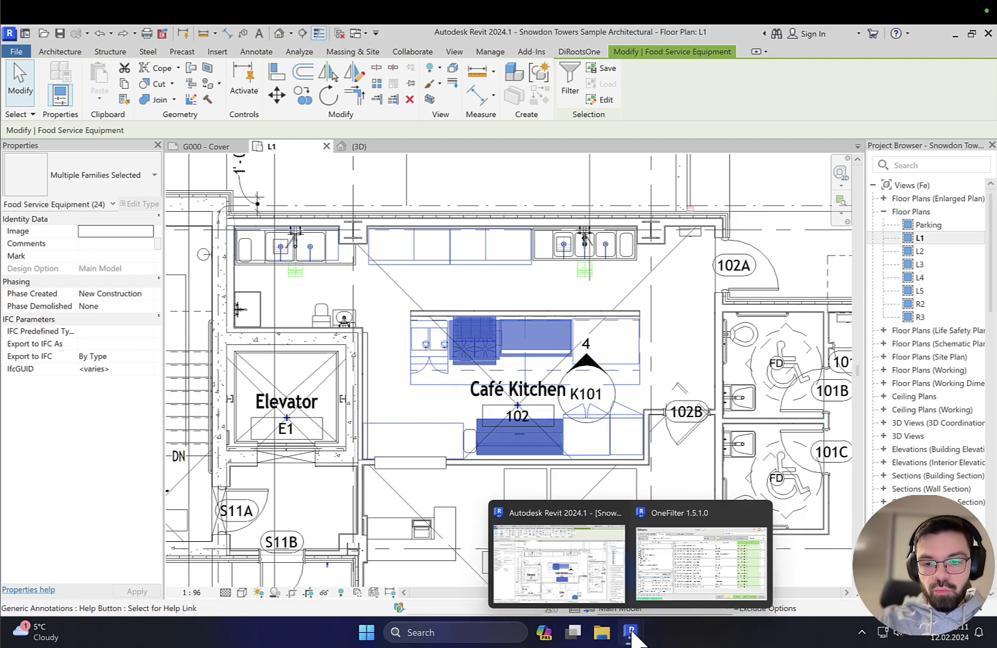
left_click(670, 590)
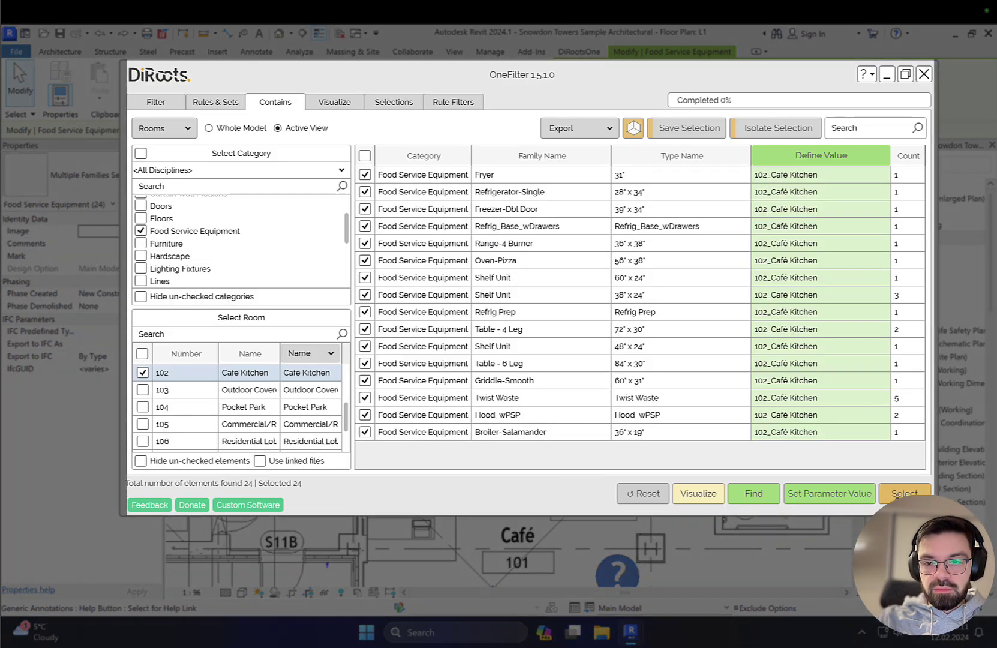
left_click(817, 501)
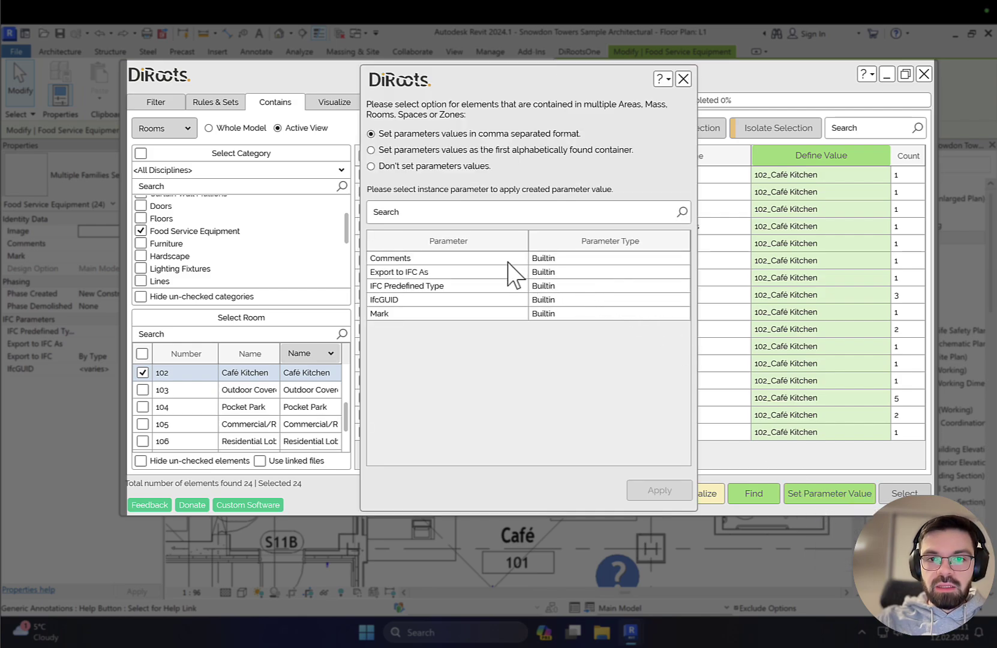
left_click(482, 259)
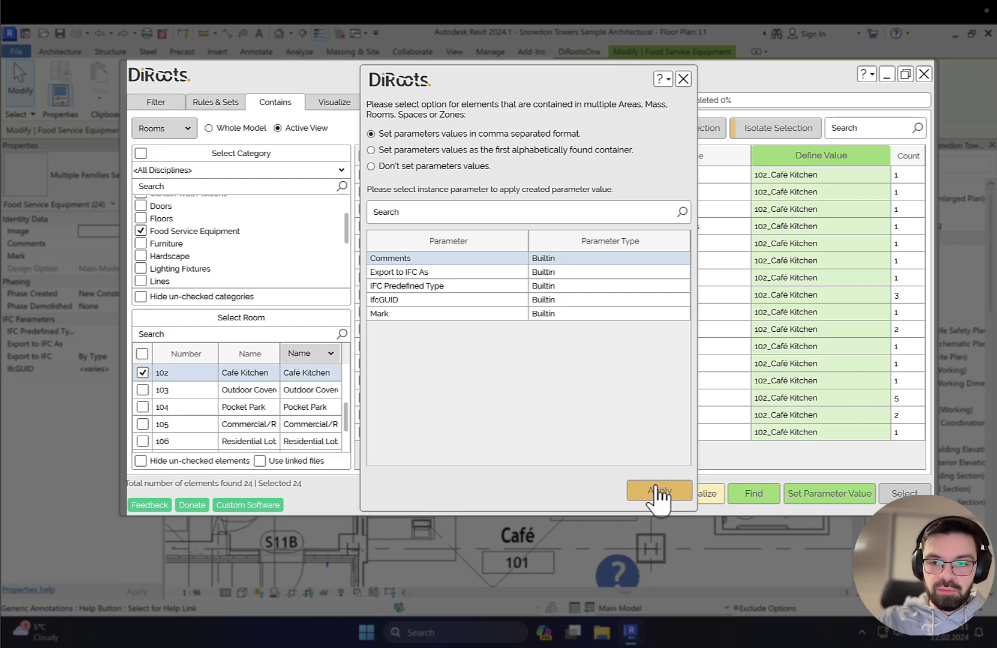
left_click(659, 493)
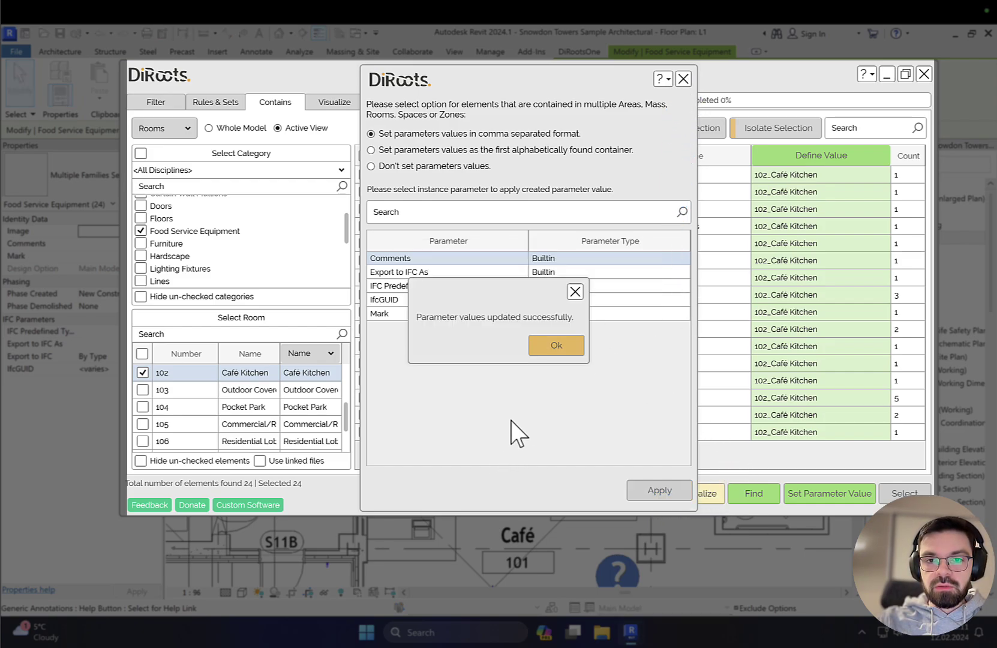
left_click(553, 351)
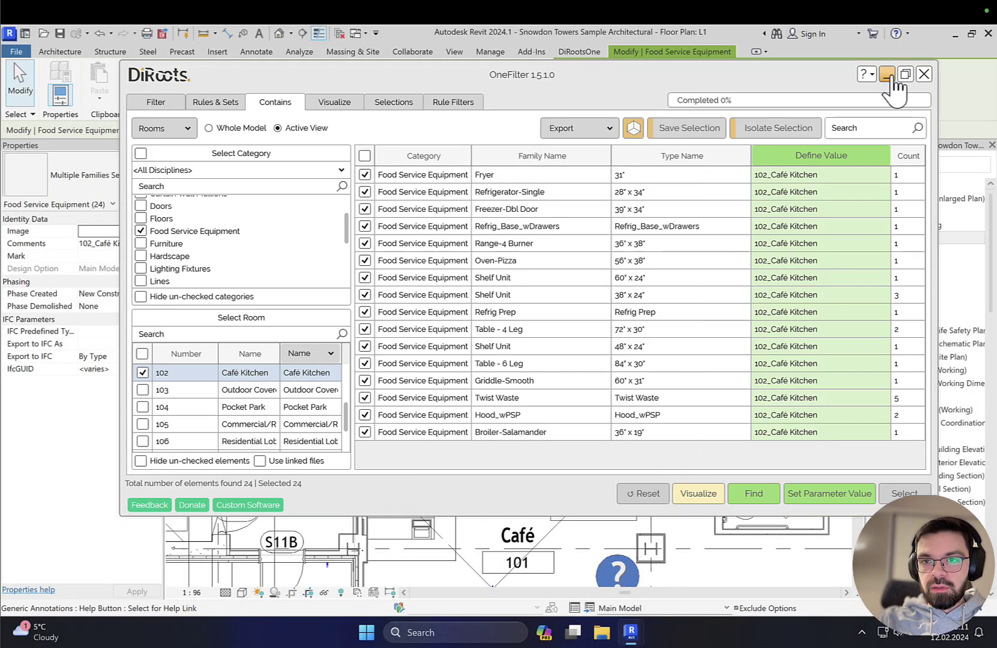
Check the Comments value of the selected equipment in the widened element properties, and return to the OneFilter results
left_click(887, 75)
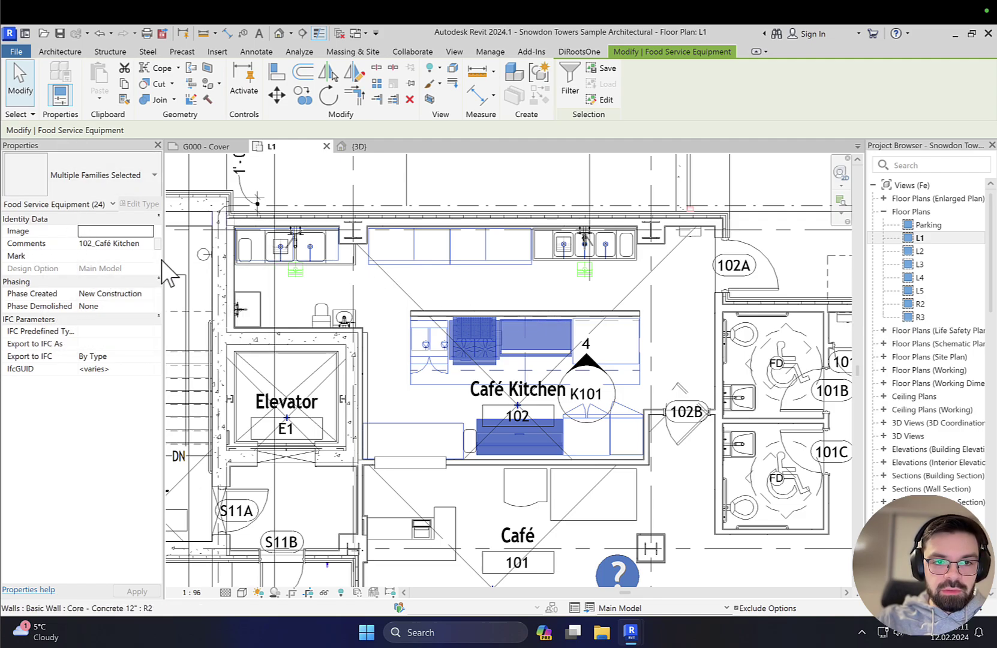
left_click_drag(162, 259, 311, 262)
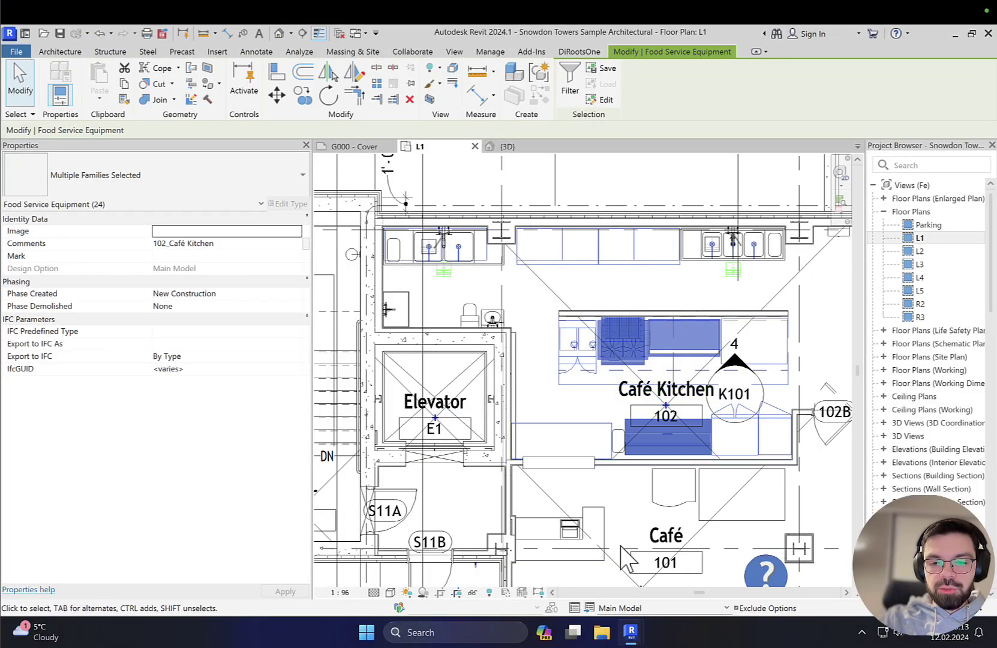
mouse_move(631, 631)
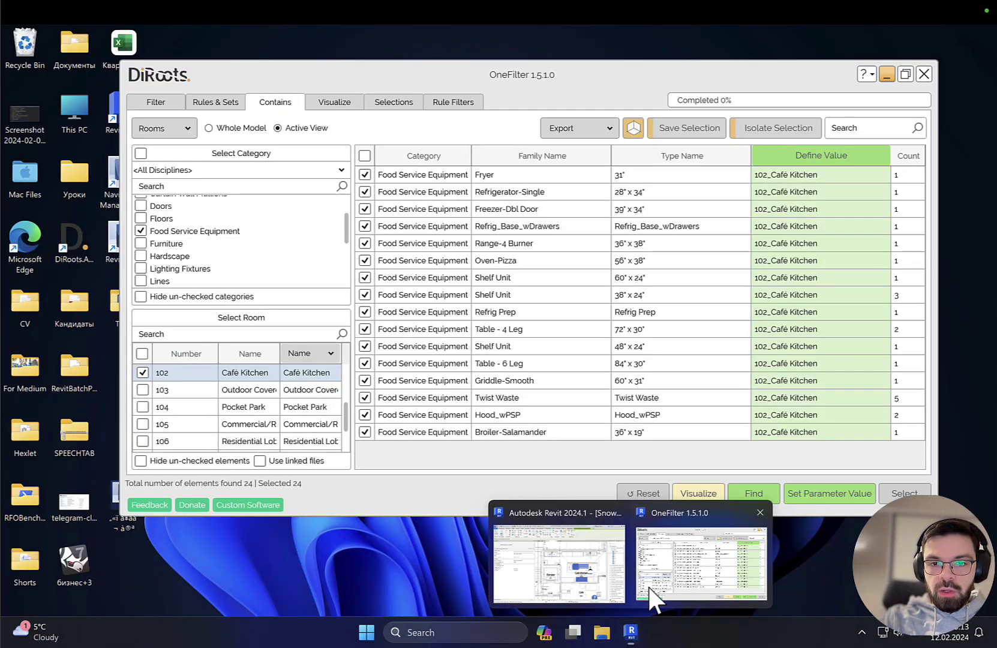
left_click(649, 587)
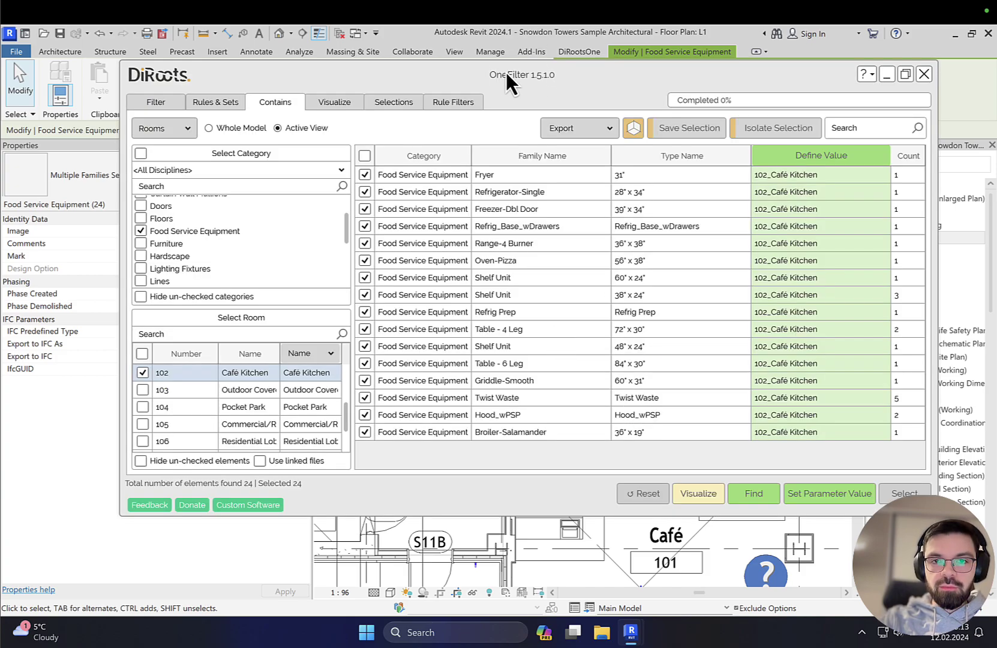
Visualize the found food service equipment and preview its colors by the Family parameter
left_click_drag(507, 74, 494, 75)
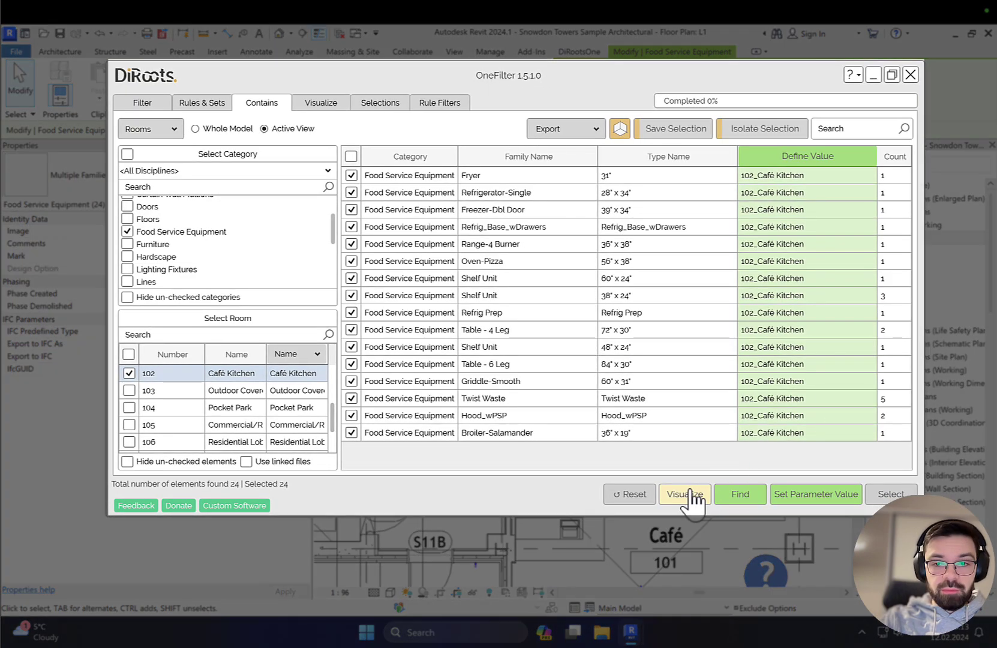
left_click(689, 497)
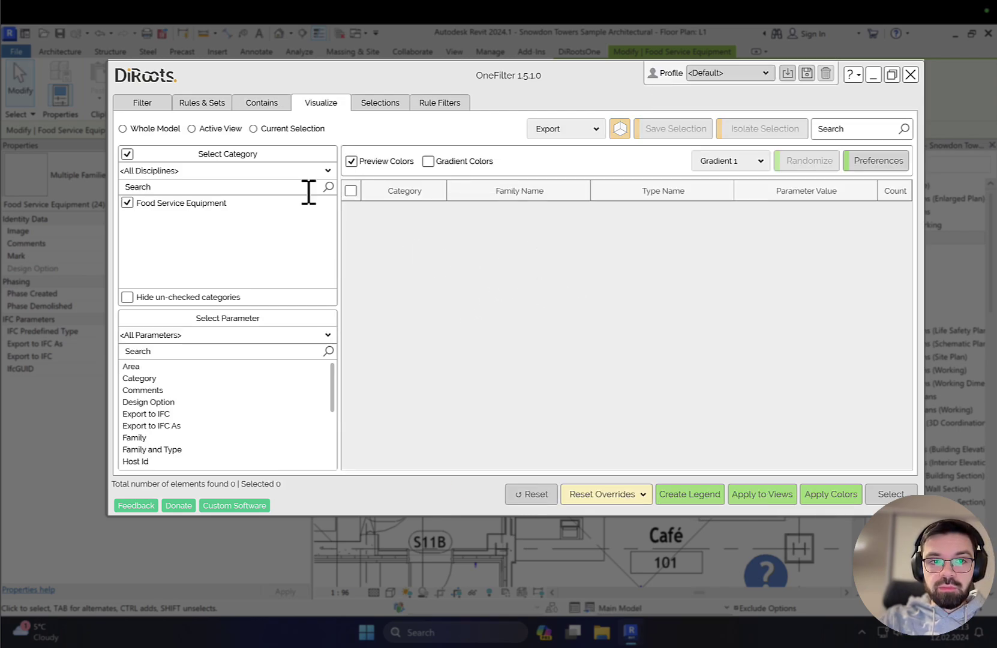
left_click(191, 188)
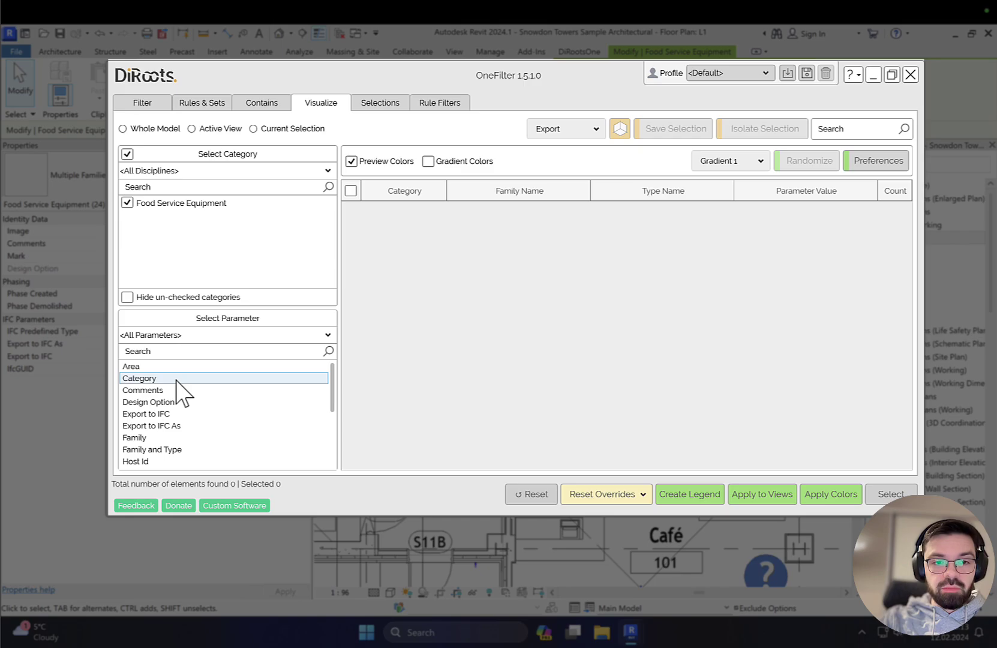
scroll(178, 391, "down", 3)
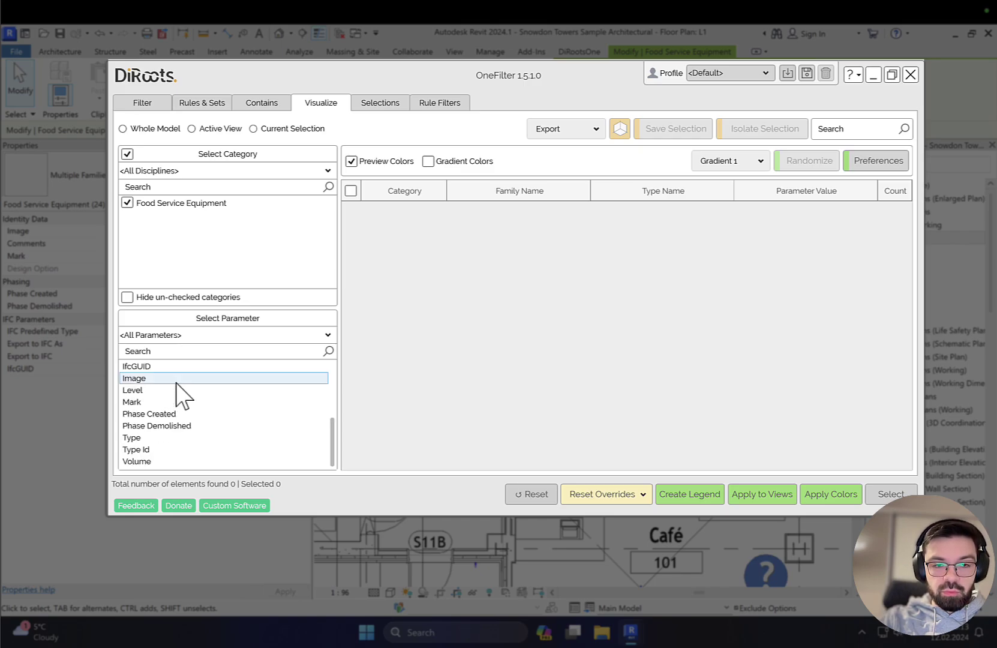
scroll(180, 393, "up", 5)
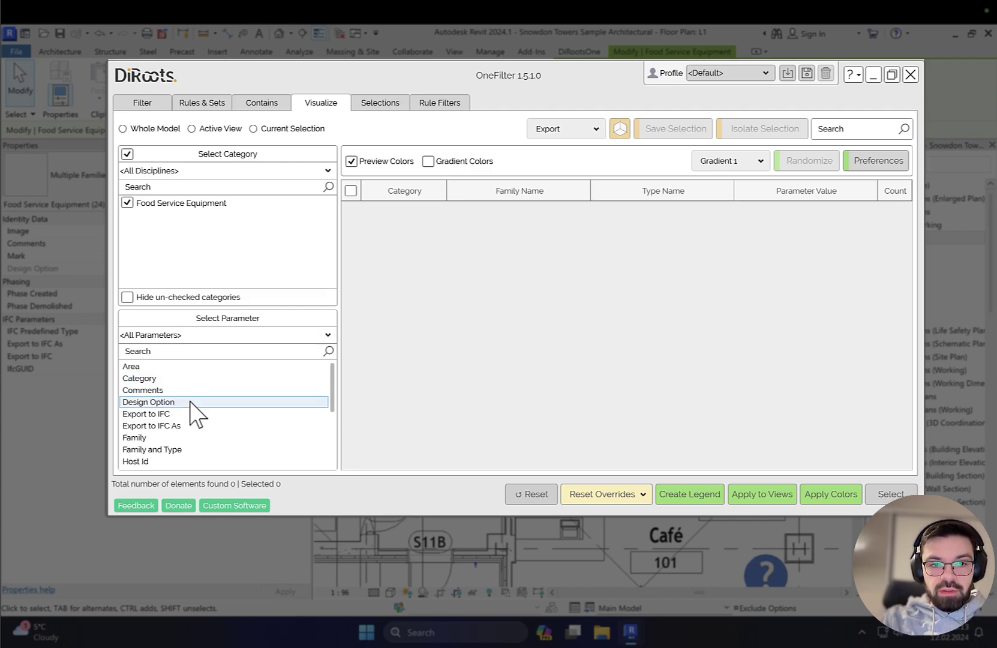
left_click(160, 438)
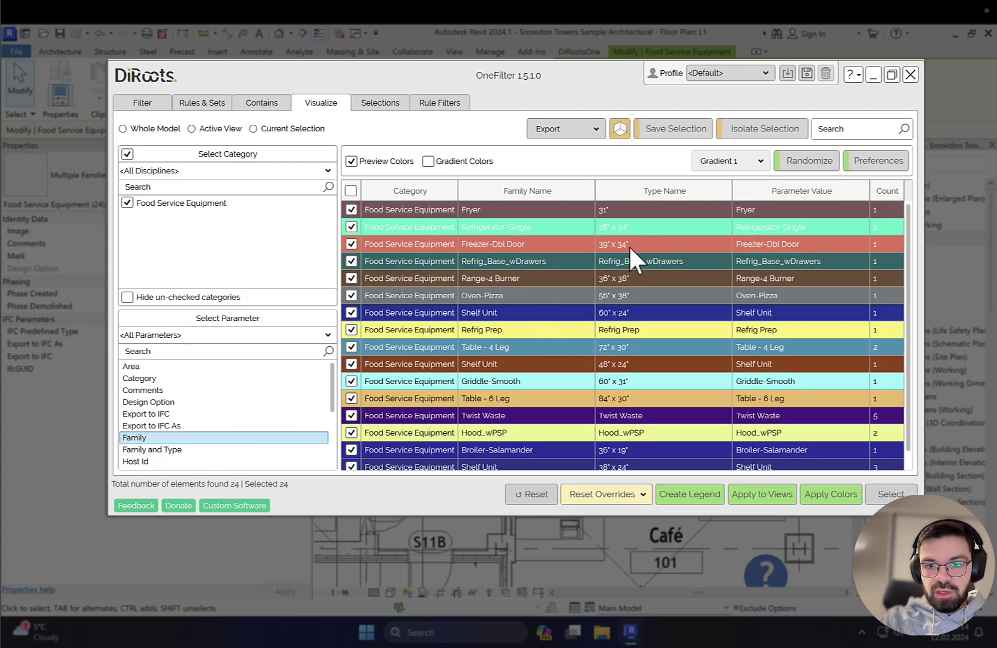
scroll(513, 337, "down", 1)
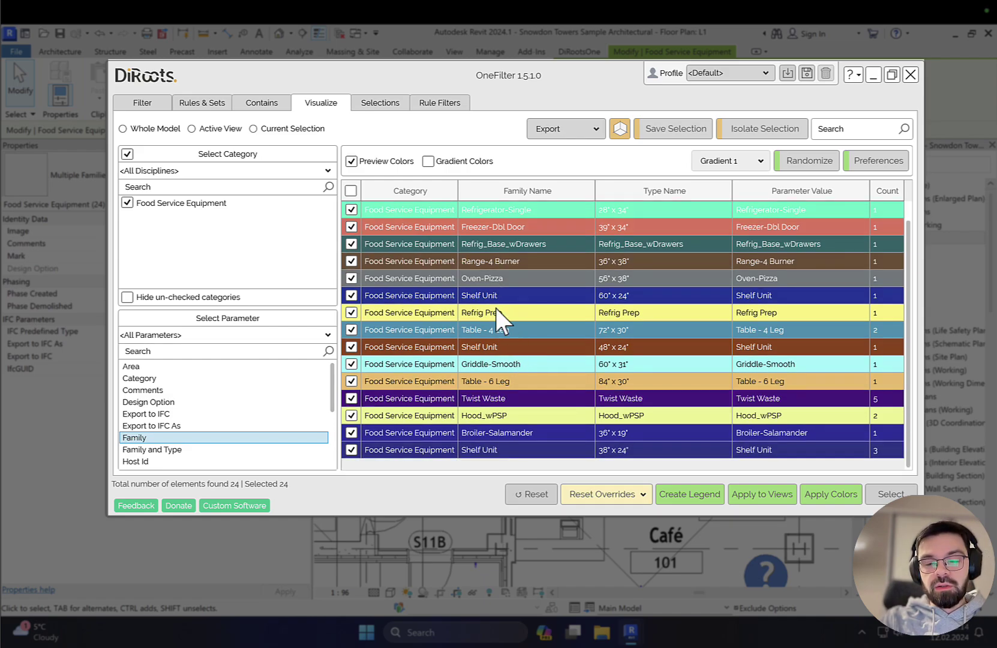
Preview the equipment colors by Family and Type, Comments and Mark, and reset the visualization settings
left_click(155, 452, "ctrl")
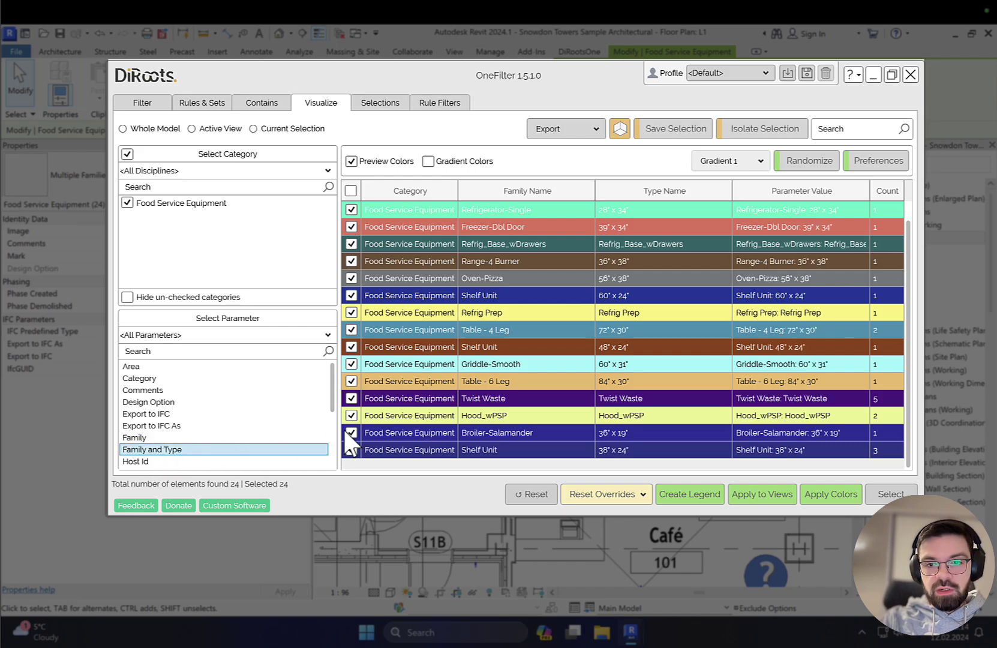
left_click(164, 391)
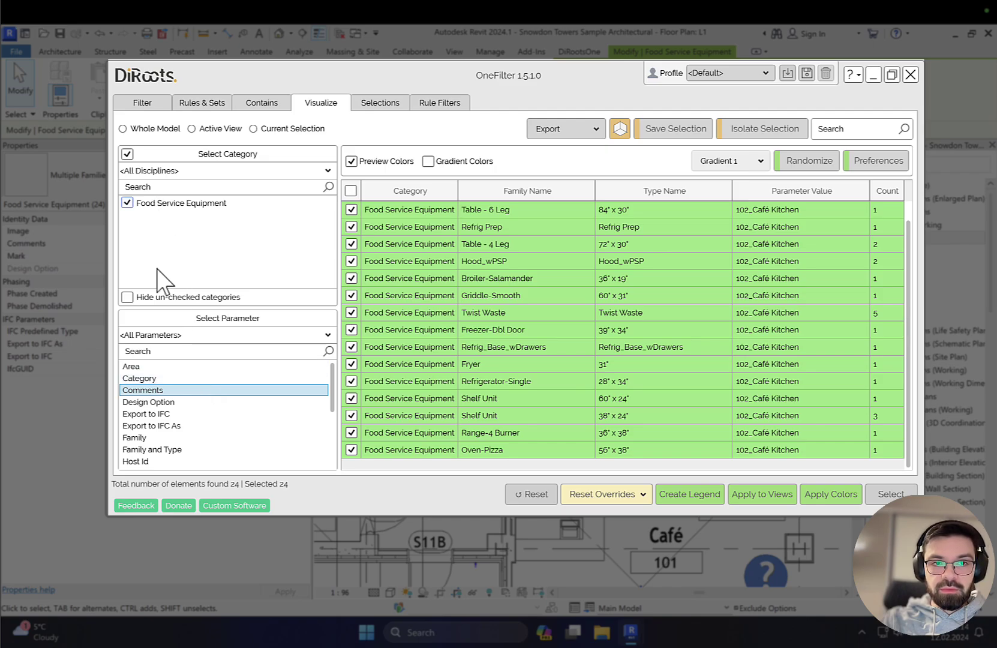
key("m")
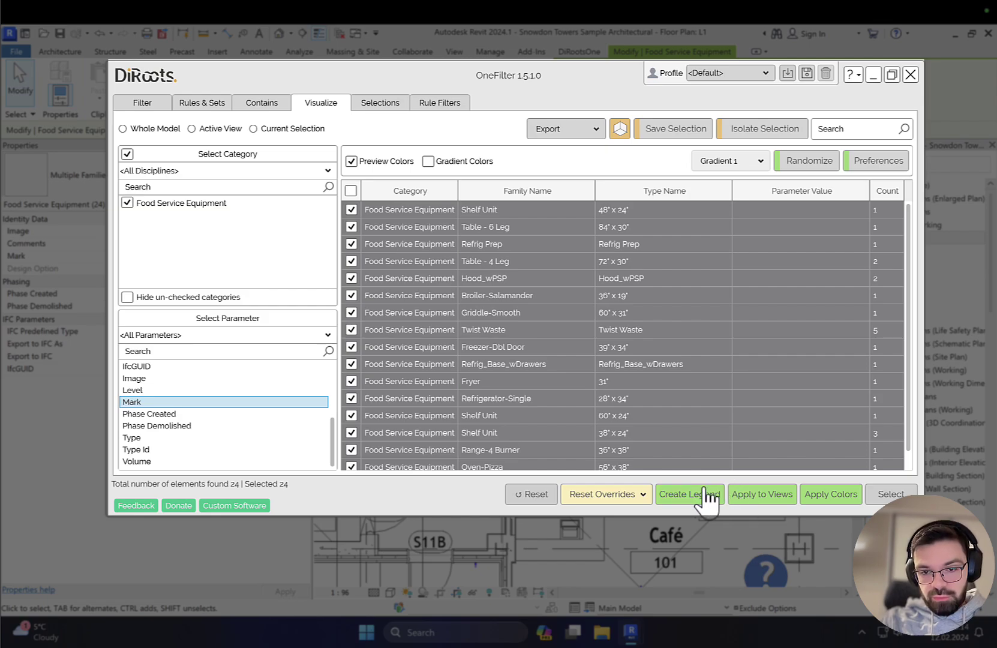
left_click(528, 495)
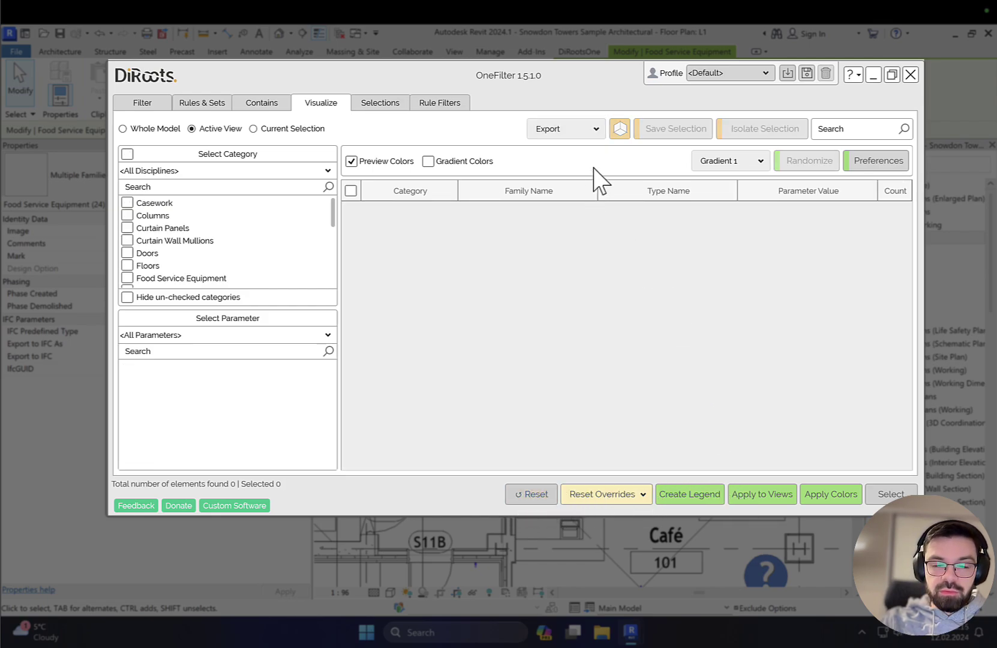
Return to the contained-elements search, add Doors to the categories and find the doors and food service equipment in the Café Kitchen
left_click(158, 104)
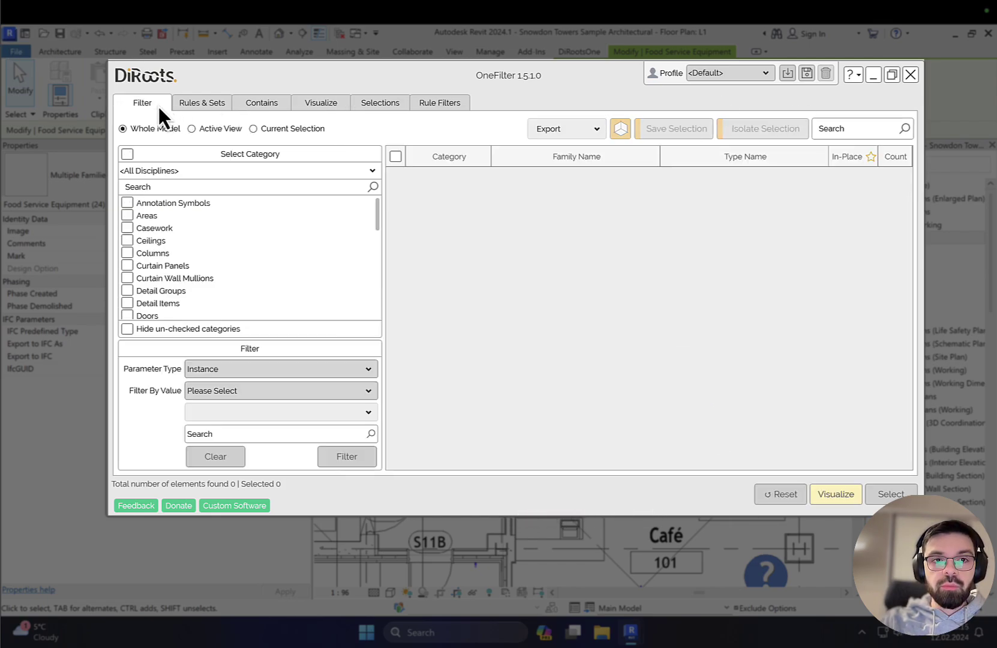
left_click(259, 101)
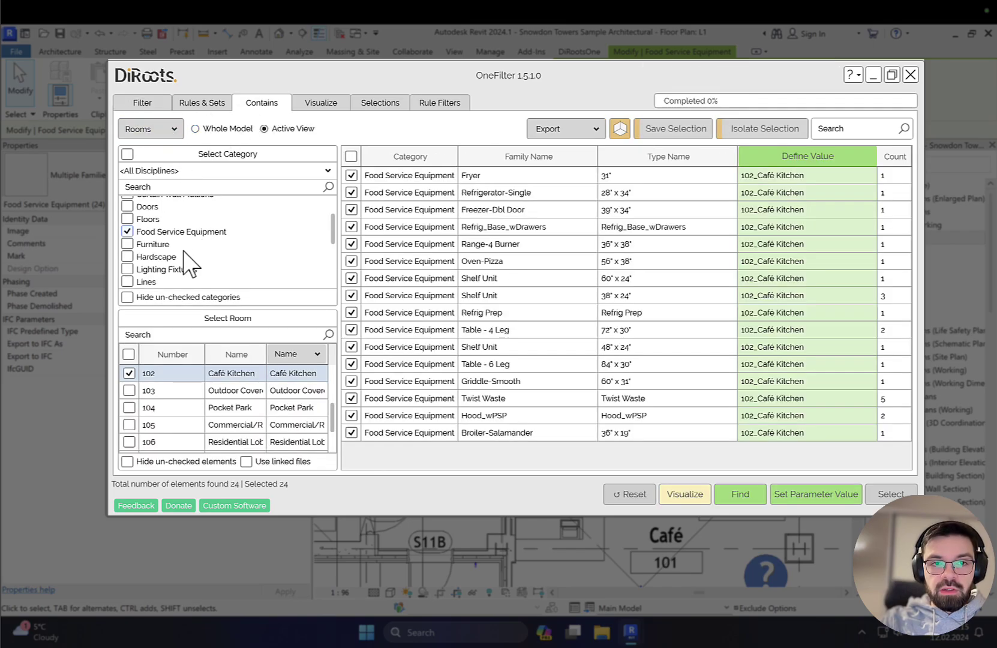
scroll(183, 250, "up", 3)
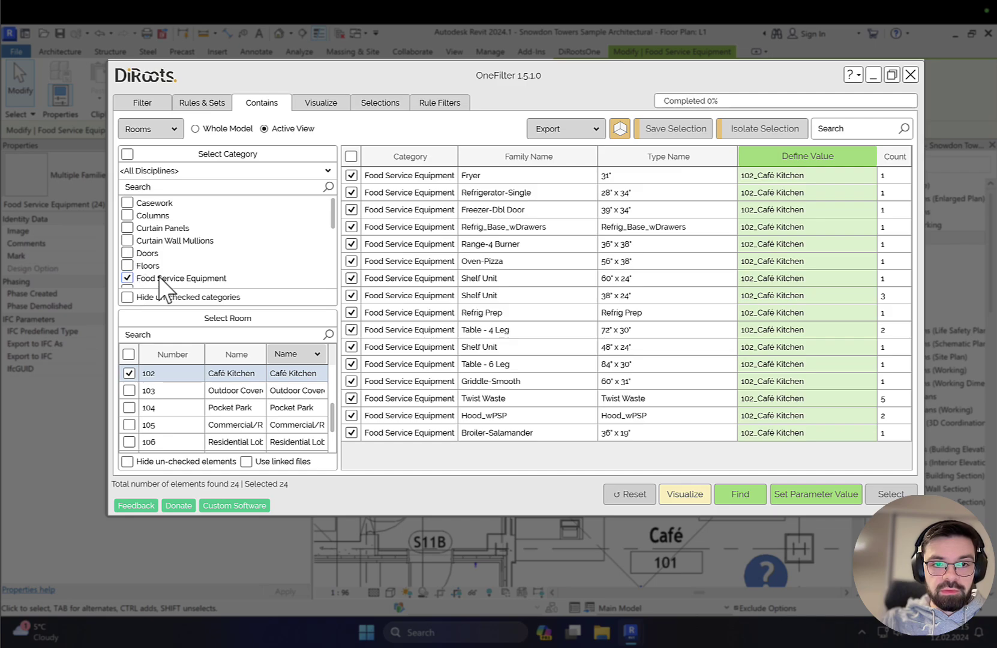
left_click(127, 254)
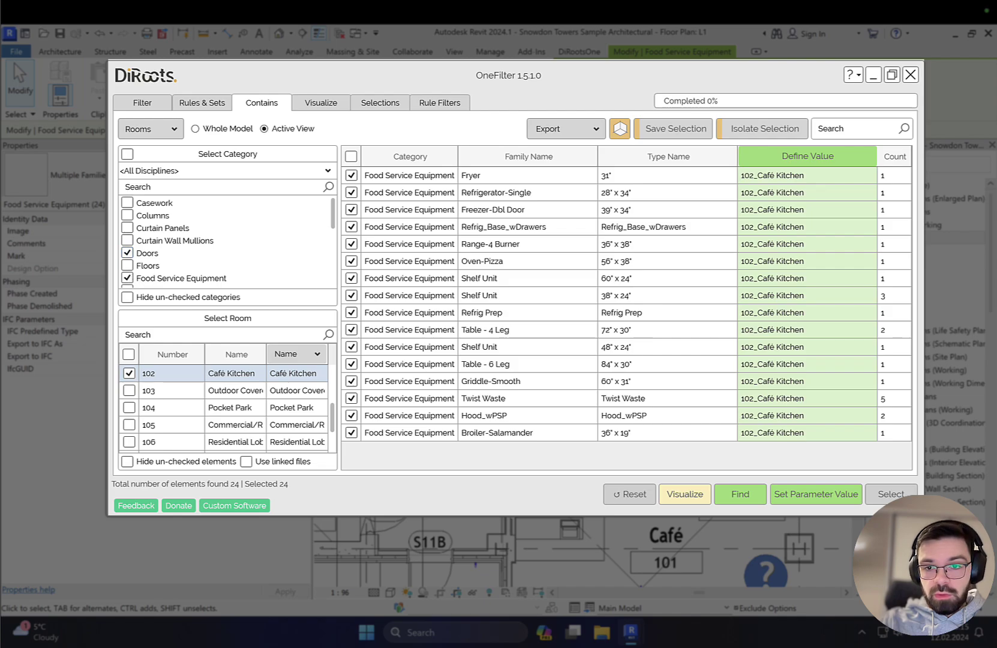
left_click(740, 495)
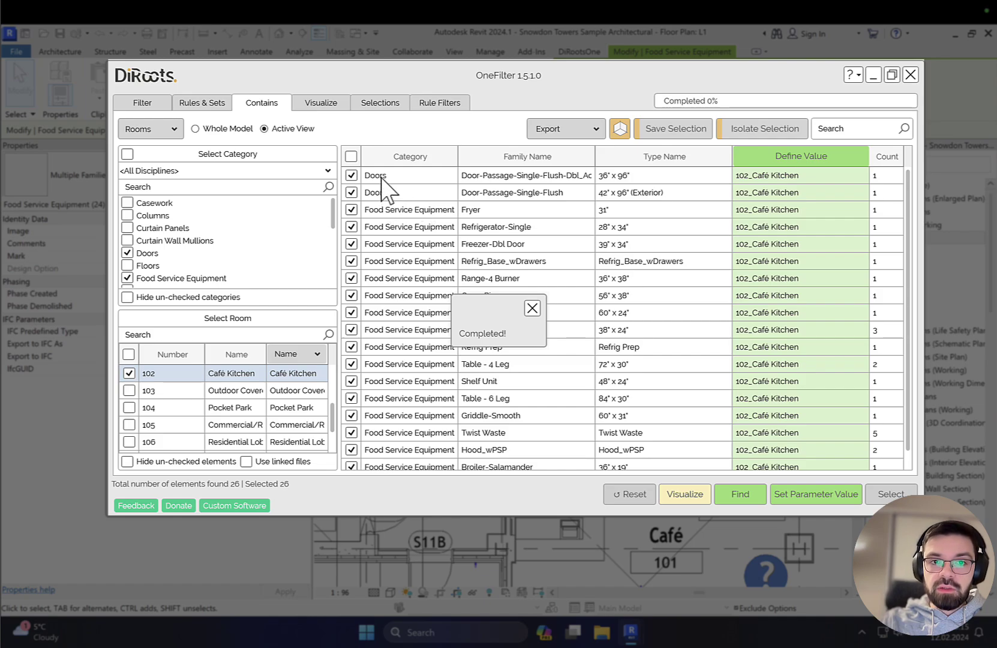
left_click(533, 309)
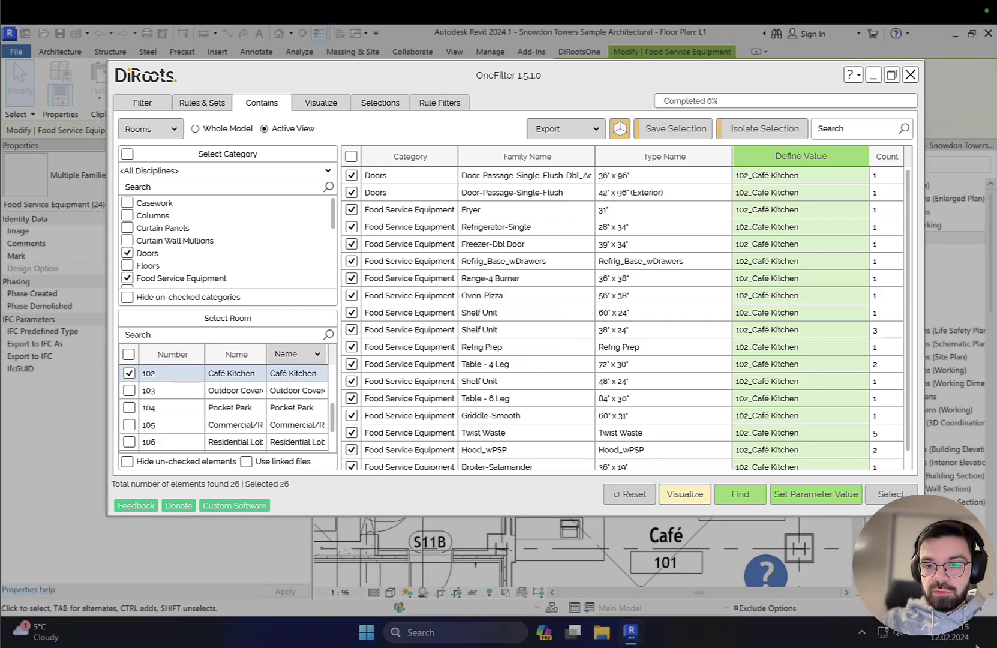
Check the found doors and equipment highlighted around the Café Kitchen in the floor plan, and return to the OneFilter results
left_click(873, 74)
middle_click_drag(738, 318, 559, 246)
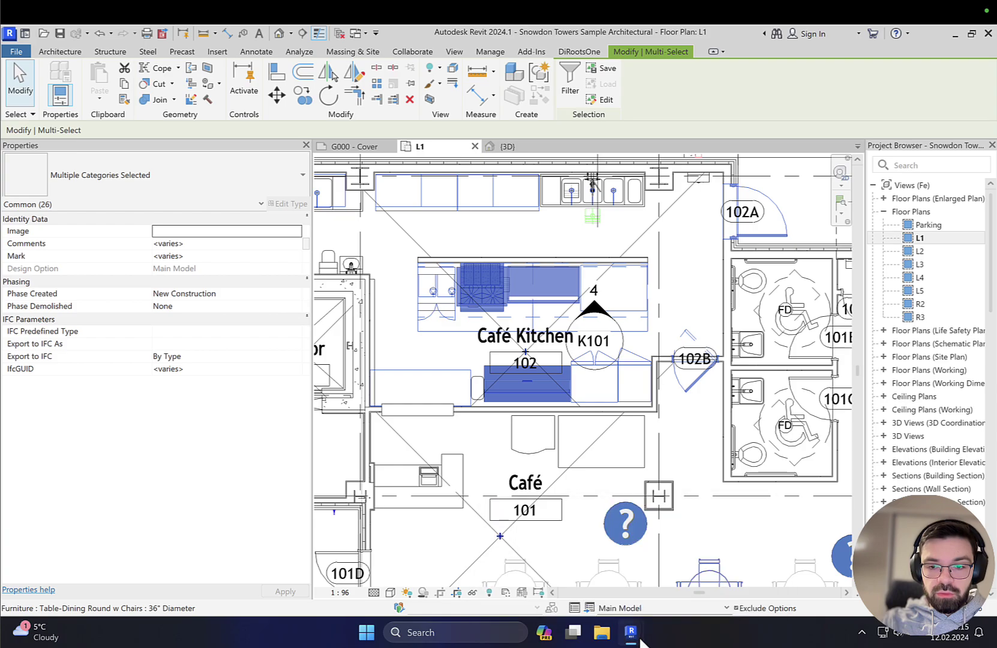
mouse_move(636, 638)
left_click(660, 597)
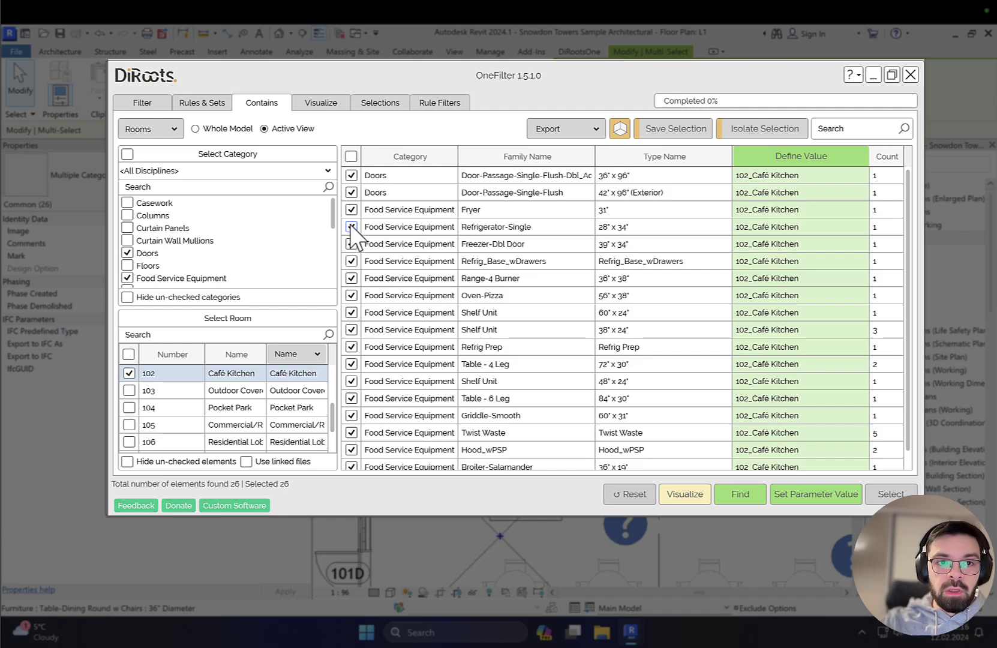
Examine Scope Box and Mass as container types across the whole model, and close OneFilter
left_click(160, 139)
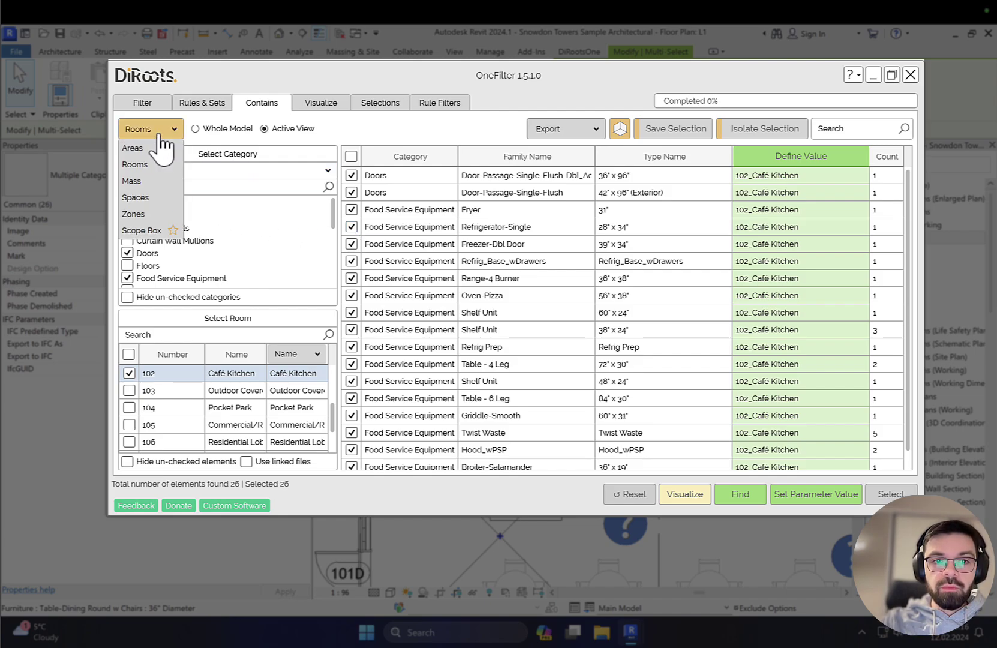
left_click(150, 230)
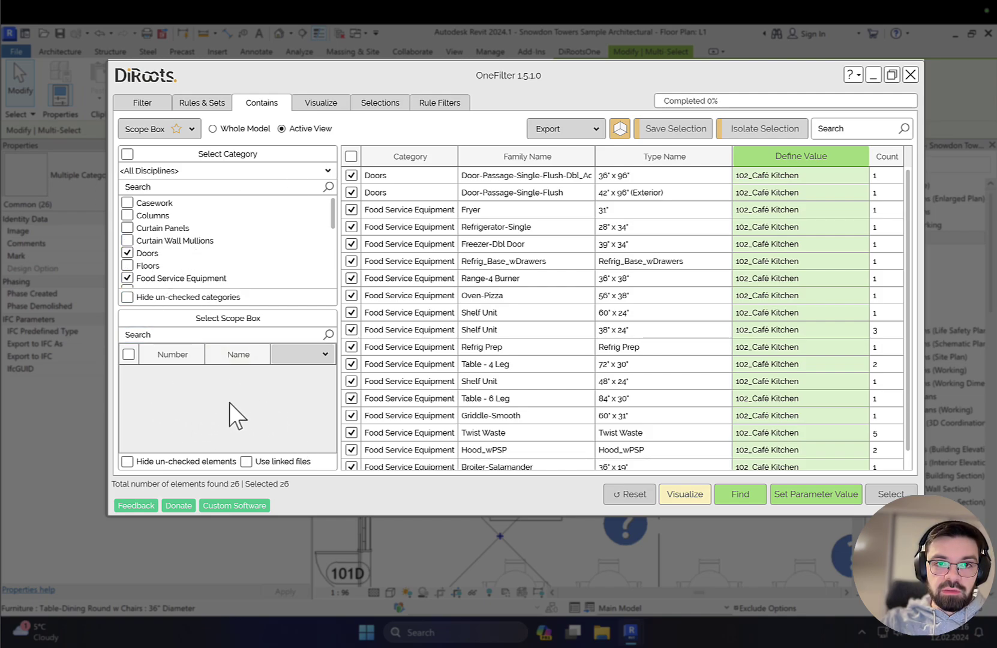
left_click(241, 129)
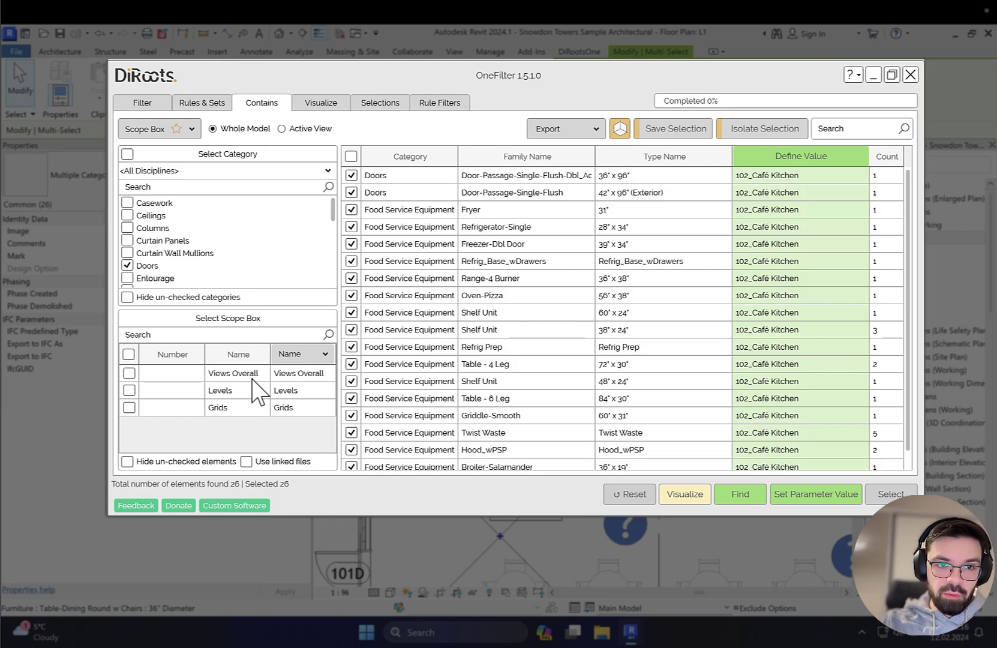
left_click(157, 131)
left_click(154, 181)
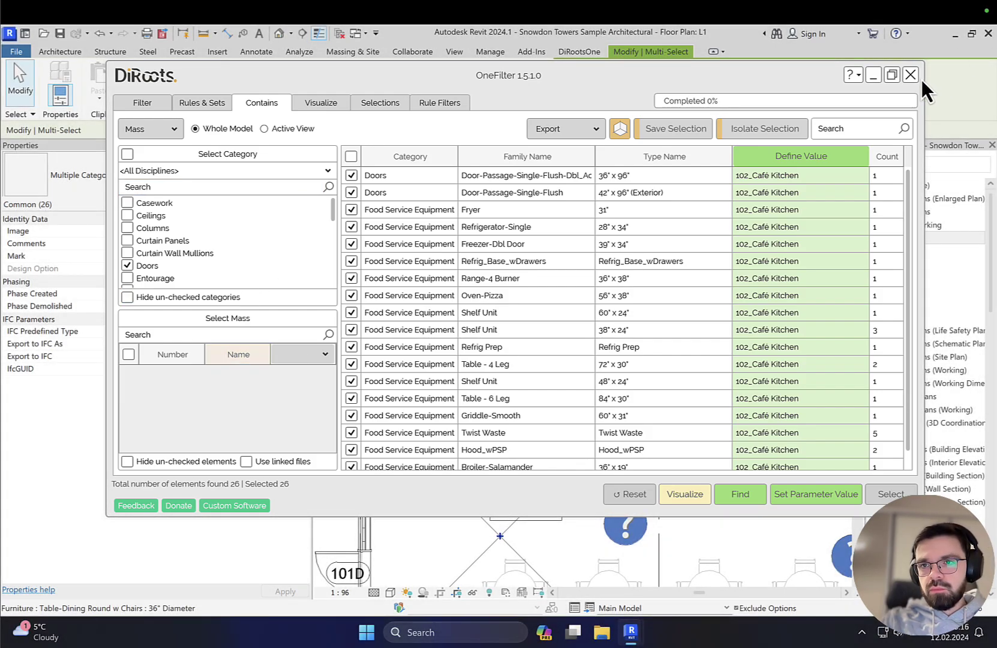
left_click(910, 74)
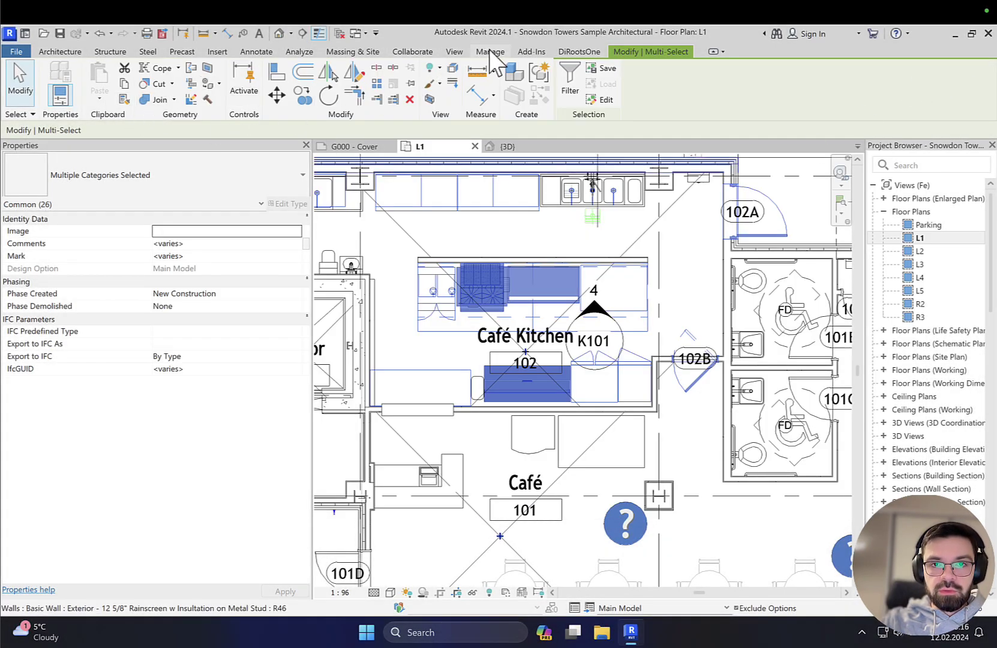
Set the mass display to Show Mass Form and Floors, dismiss the save reminder and deselect the kitchen elements
left_click(344, 54)
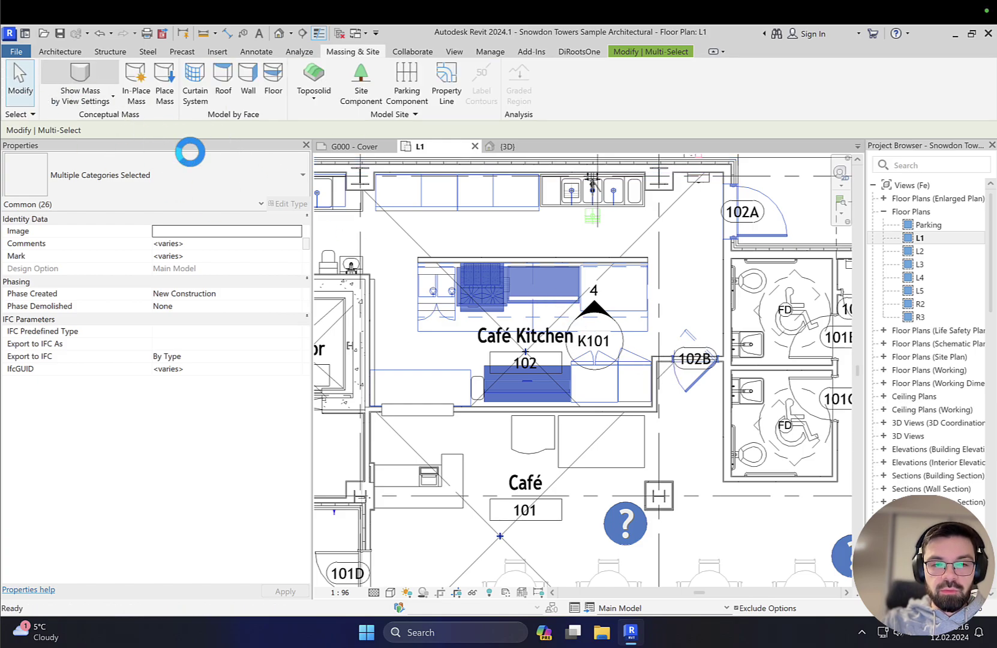
left_click(101, 88)
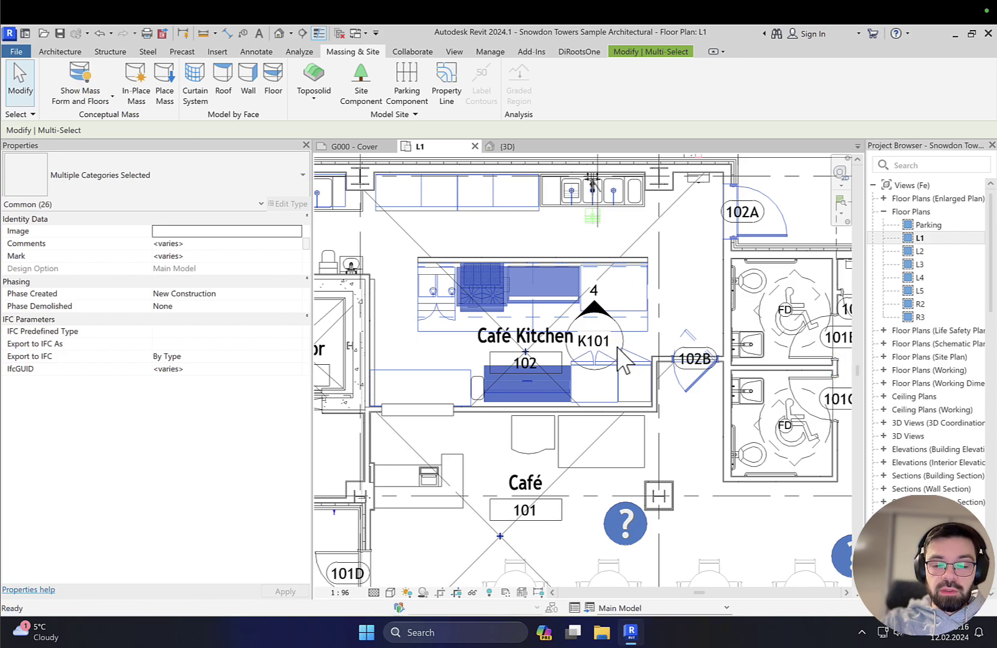
left_click(594, 339)
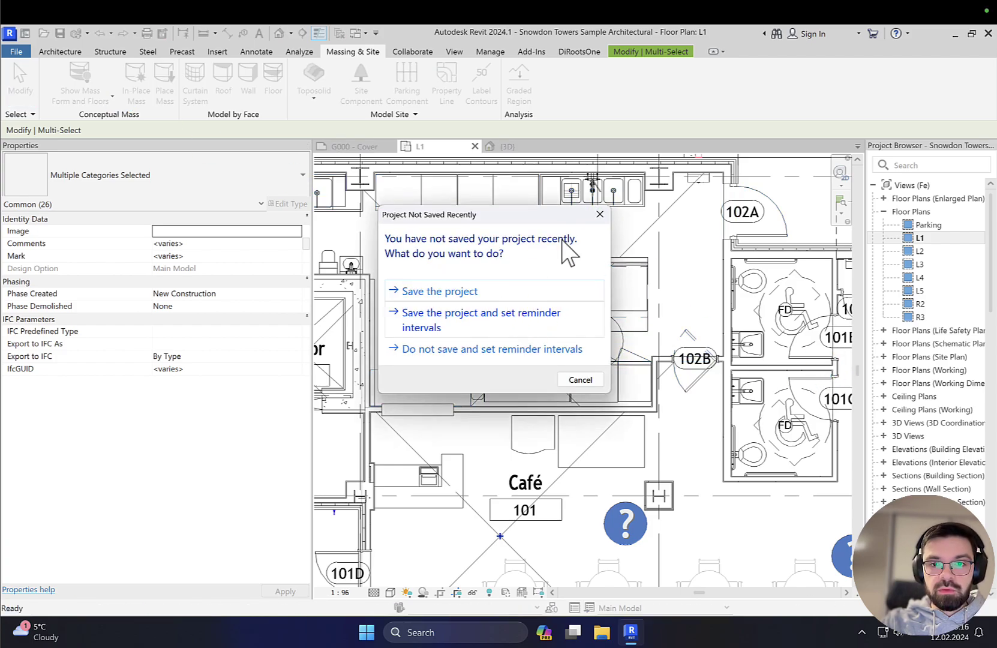
left_click(592, 217)
scroll(603, 301, "down", 3)
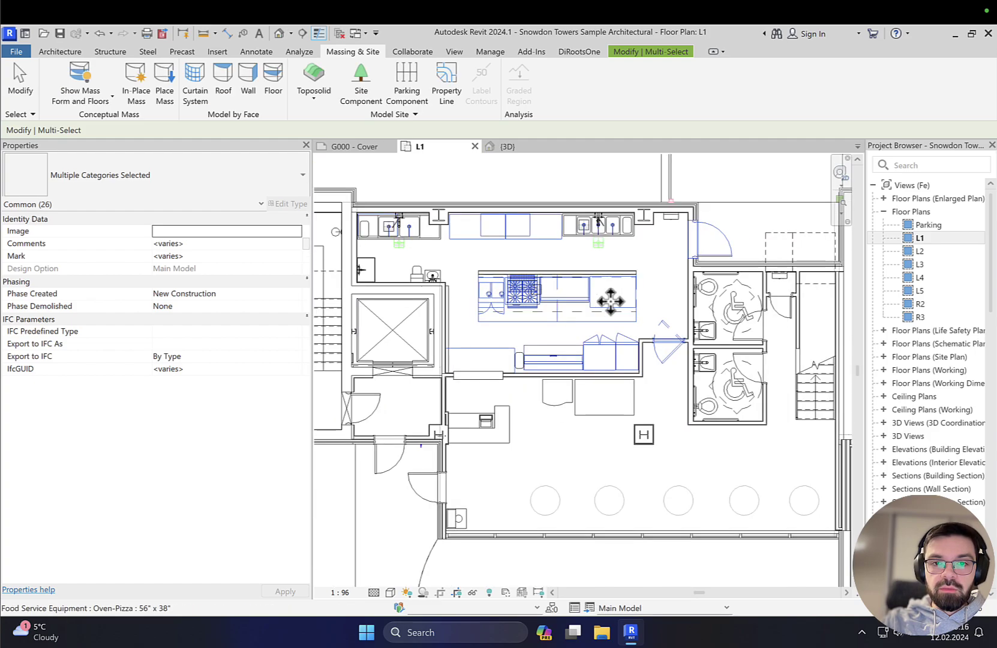
scroll(610, 301, "down", 2)
key("Escape")
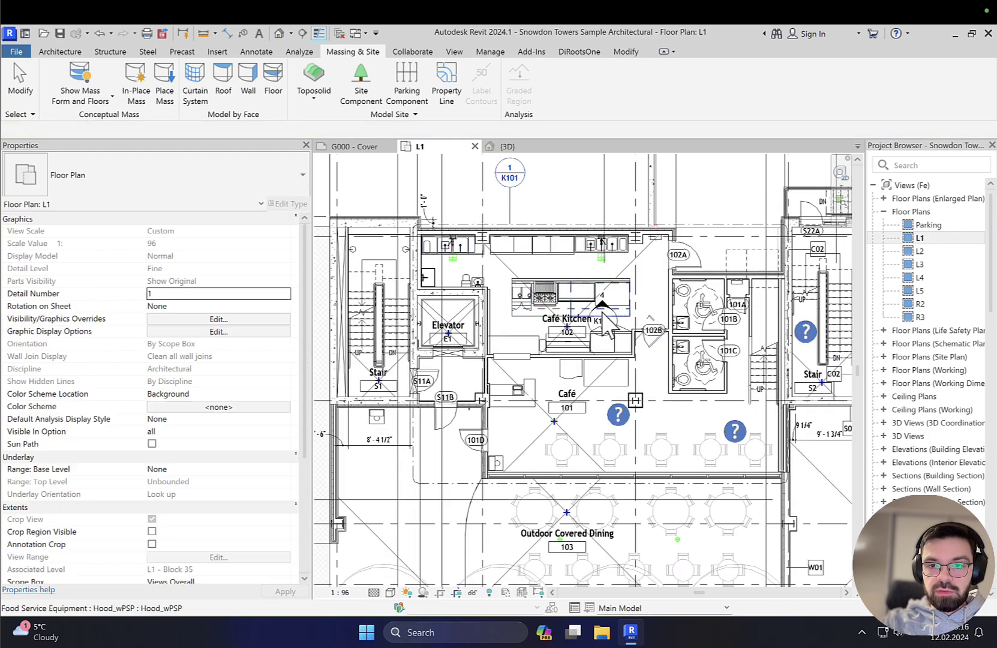
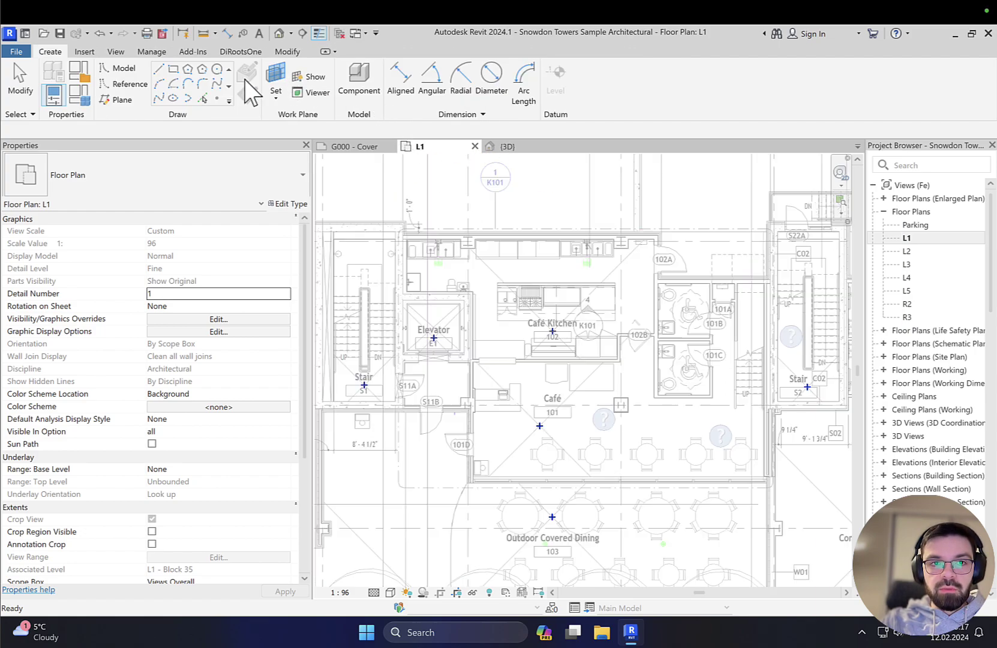
Create a solid in-place mass form from a rectangle about 15890 by 13972 drawn around the café area, and show it in the 3D view
key("l")
key("i")
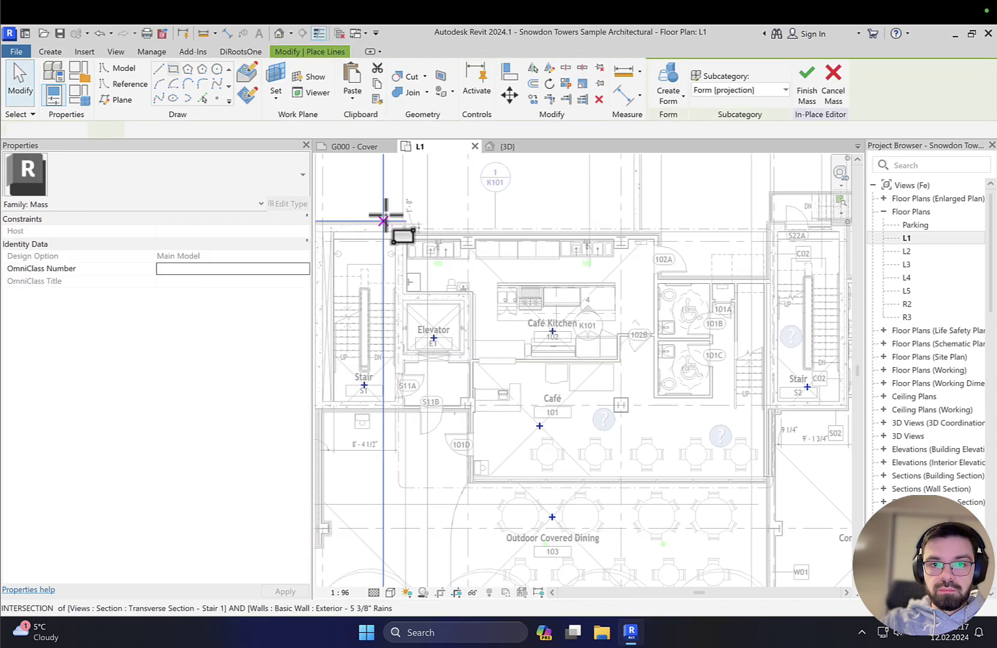
left_click(367, 210)
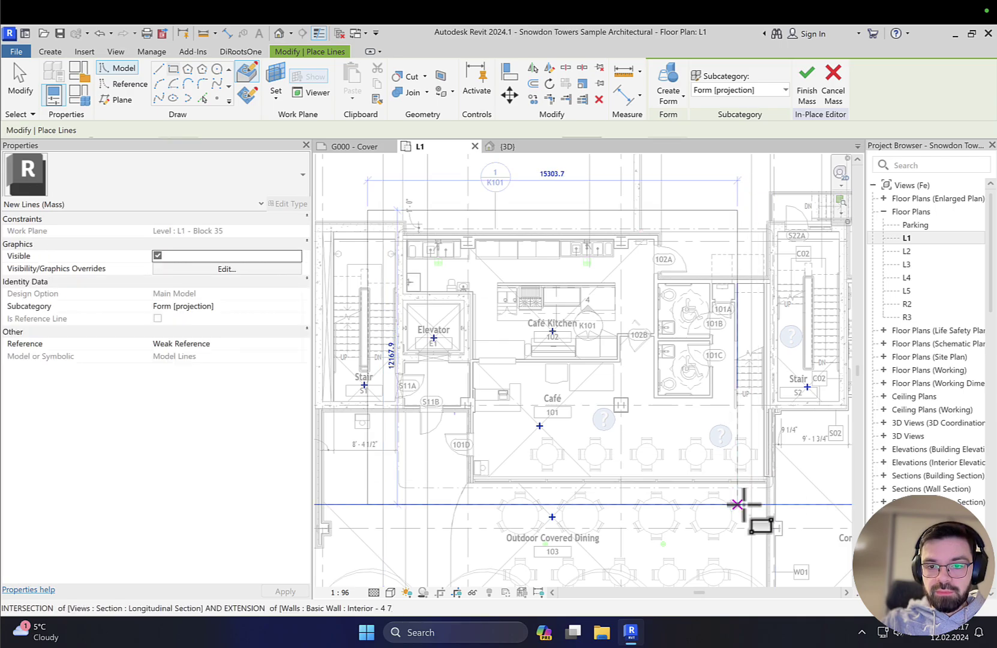
left_click(751, 546)
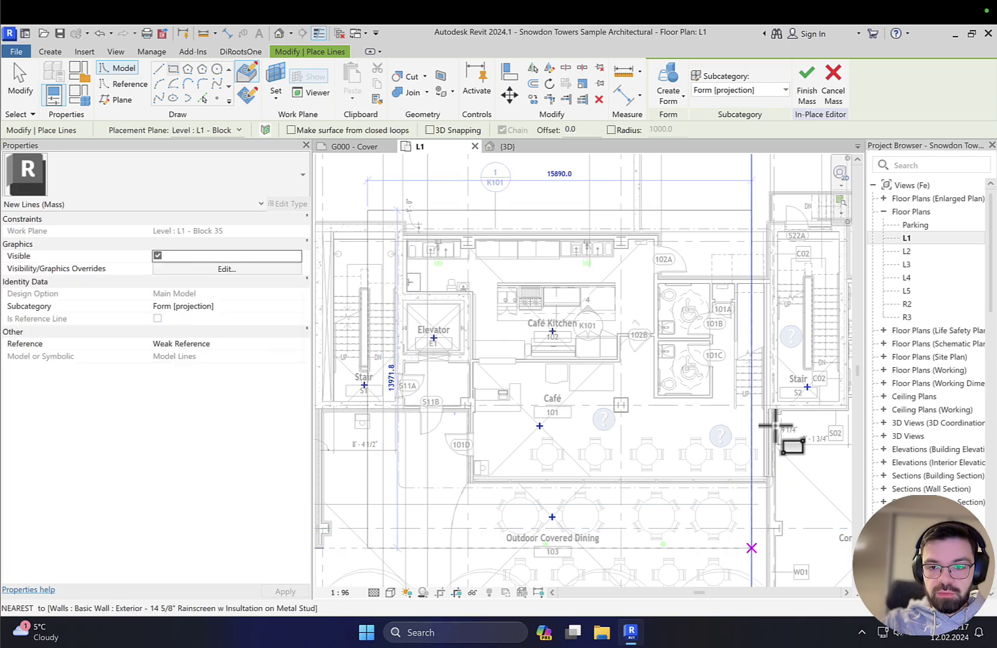
left_click(668, 84)
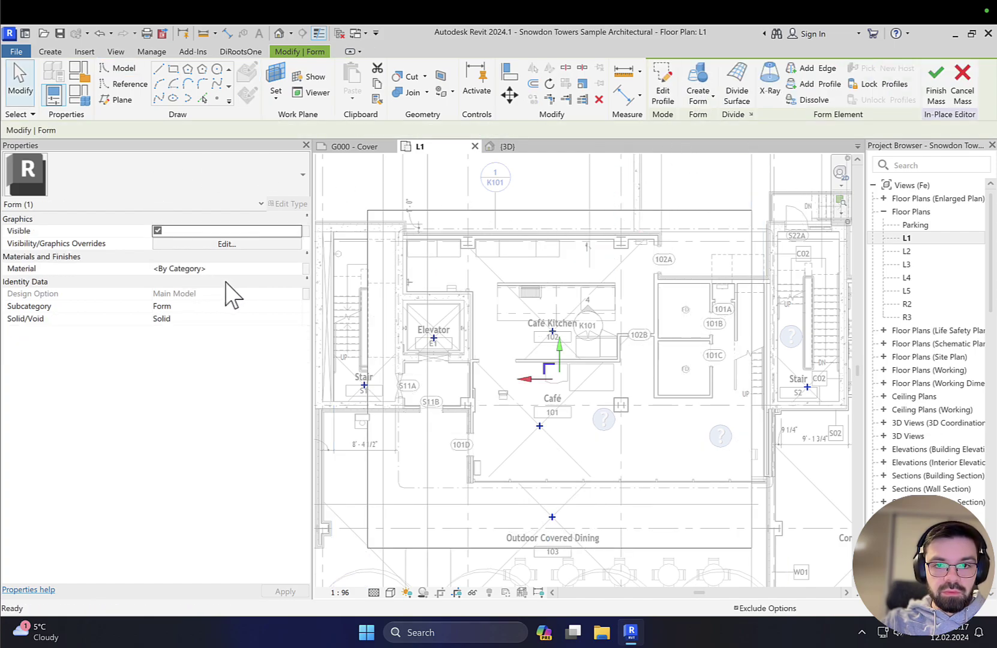
left_click(528, 147)
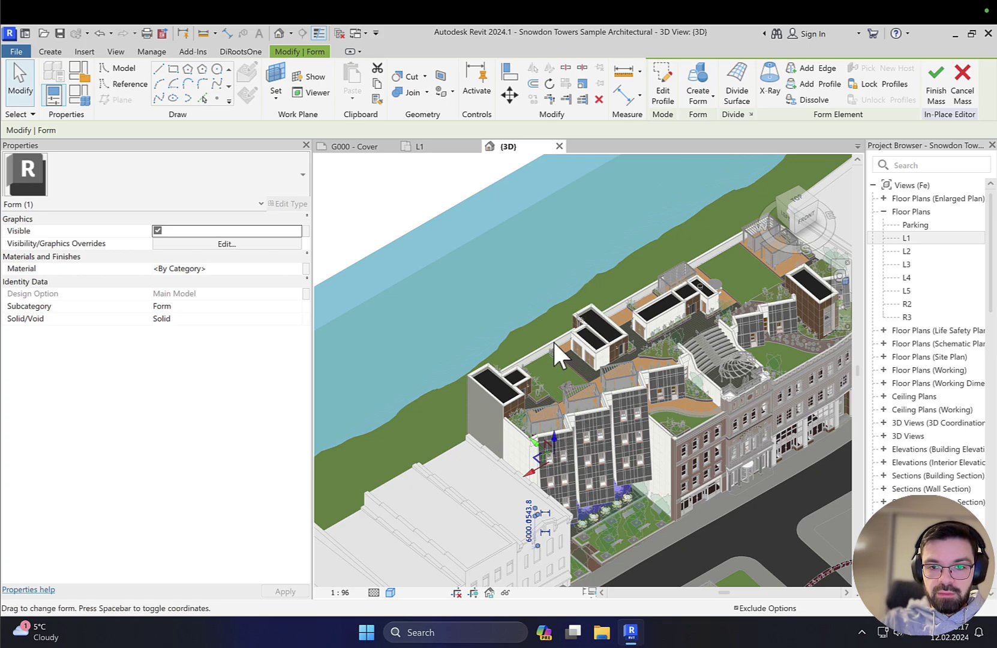
Raise the top of the mass form above the roof to about 26912, finish the mass and return to the L1 floor plan
left_click_drag(553, 340, 552, 326)
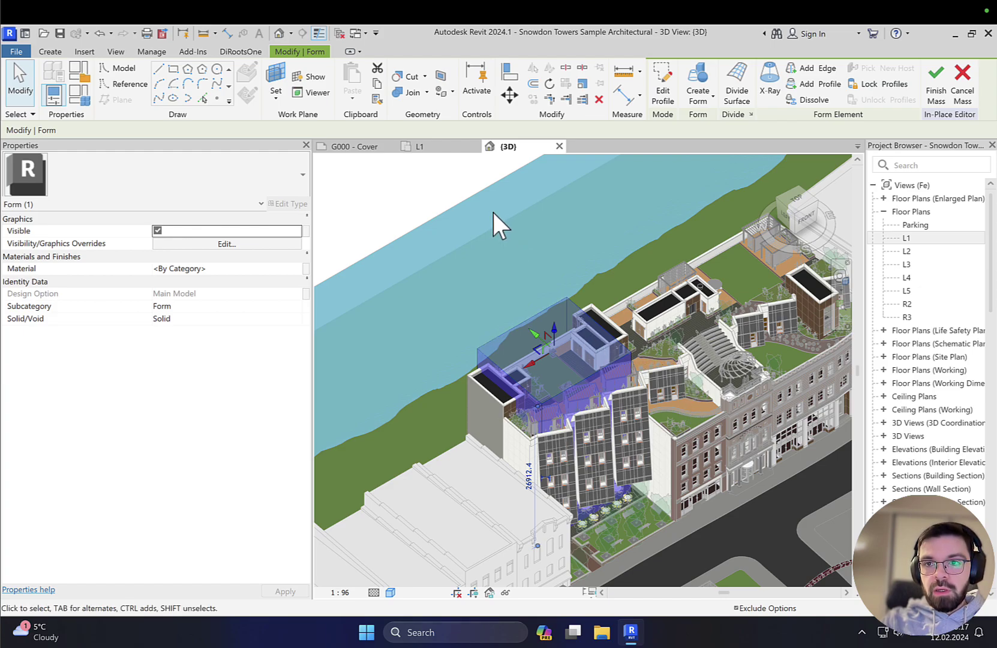
left_click(933, 90)
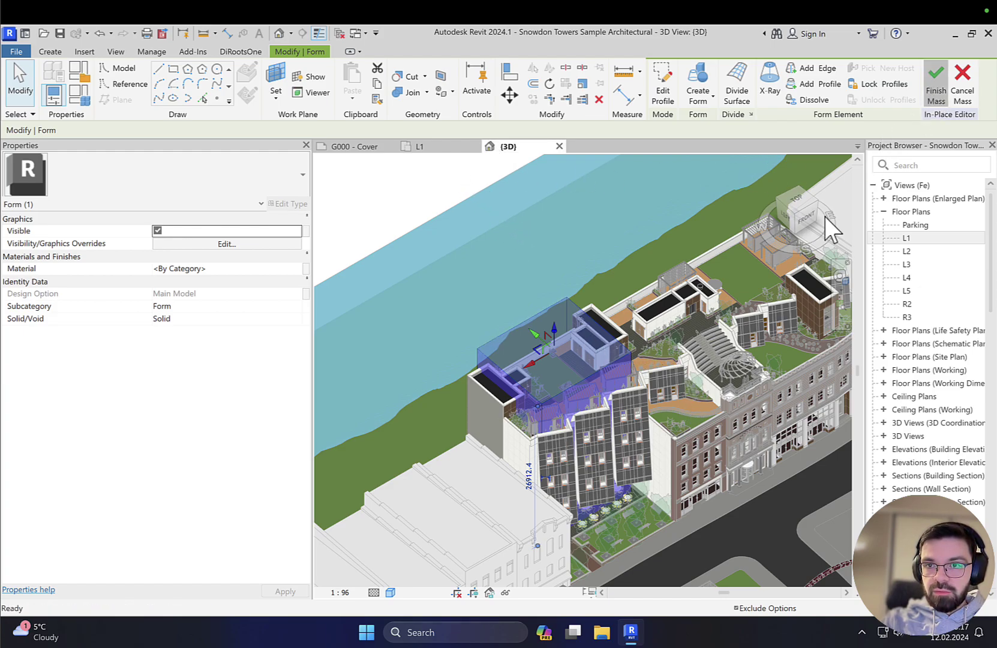
left_click(436, 145)
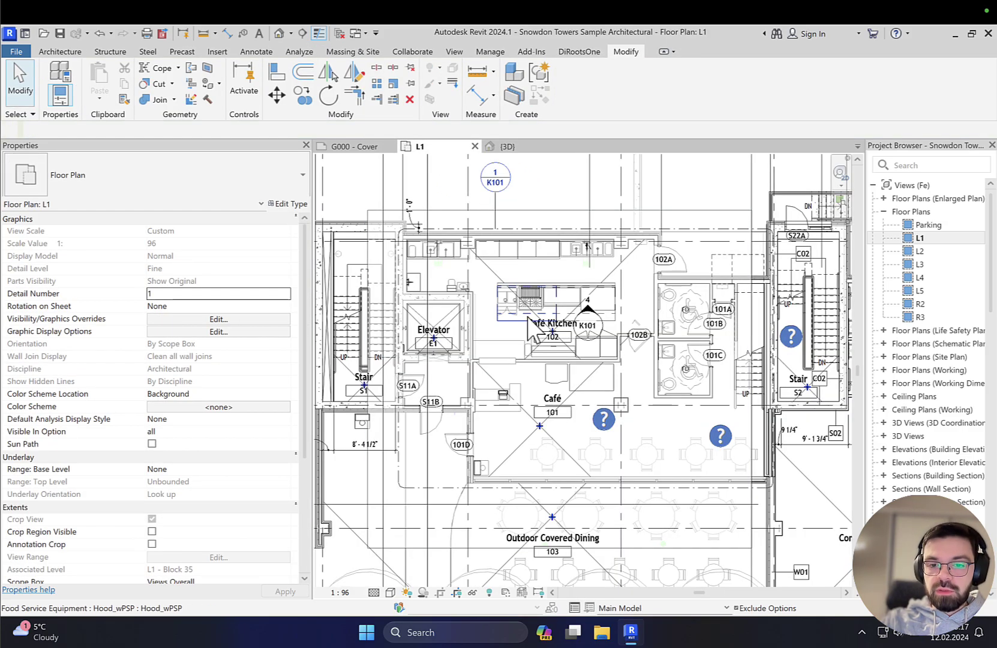
Open OneFilter's containment search and set the container type to Mass, limited to the active view
left_click(564, 53)
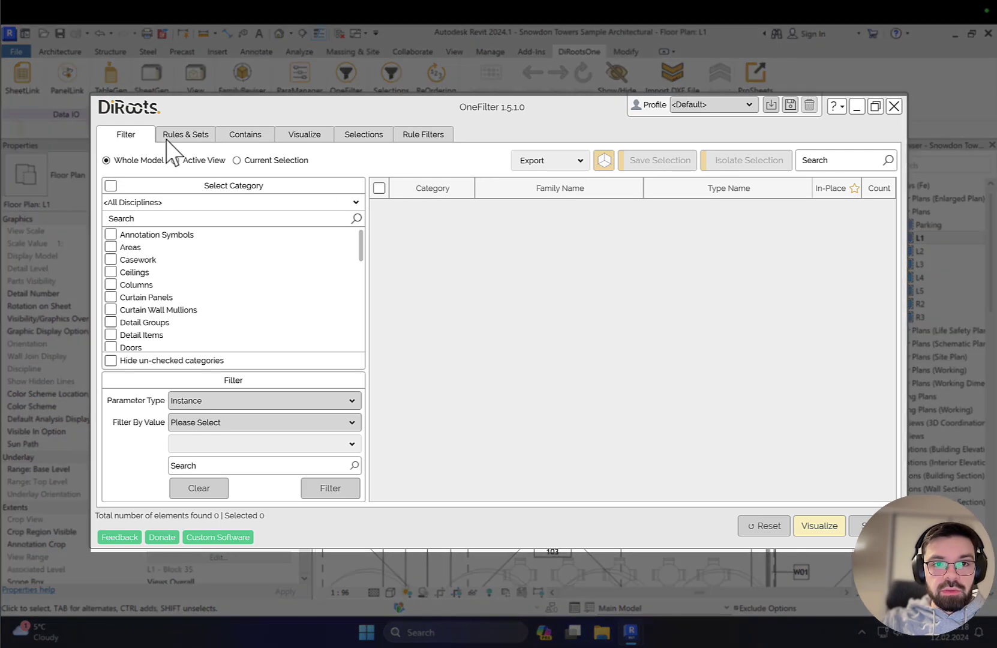
left_click(269, 131)
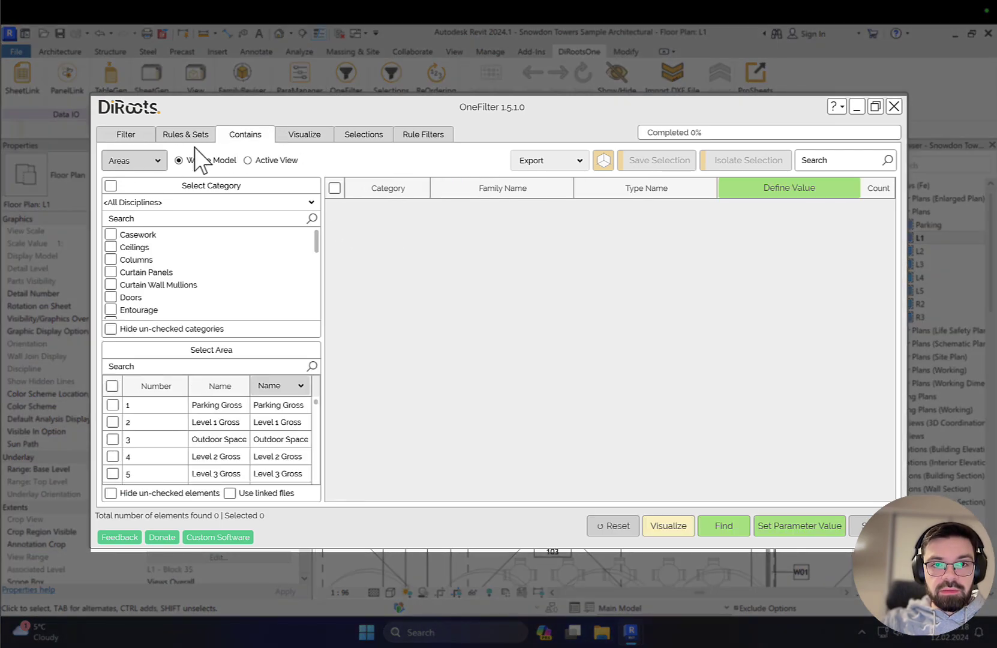
left_click(134, 160)
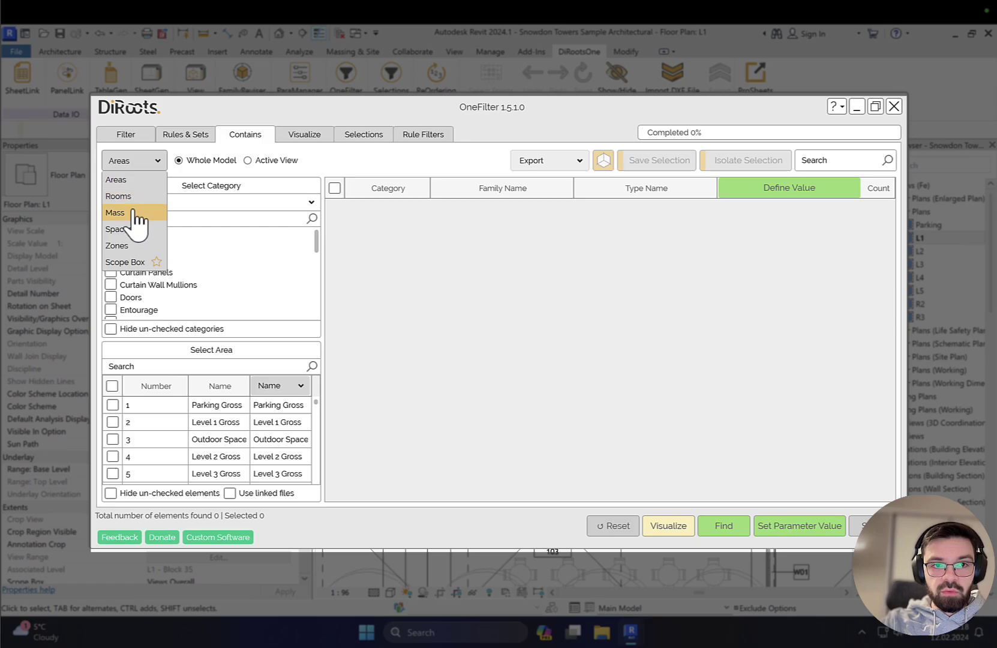
left_click(132, 214)
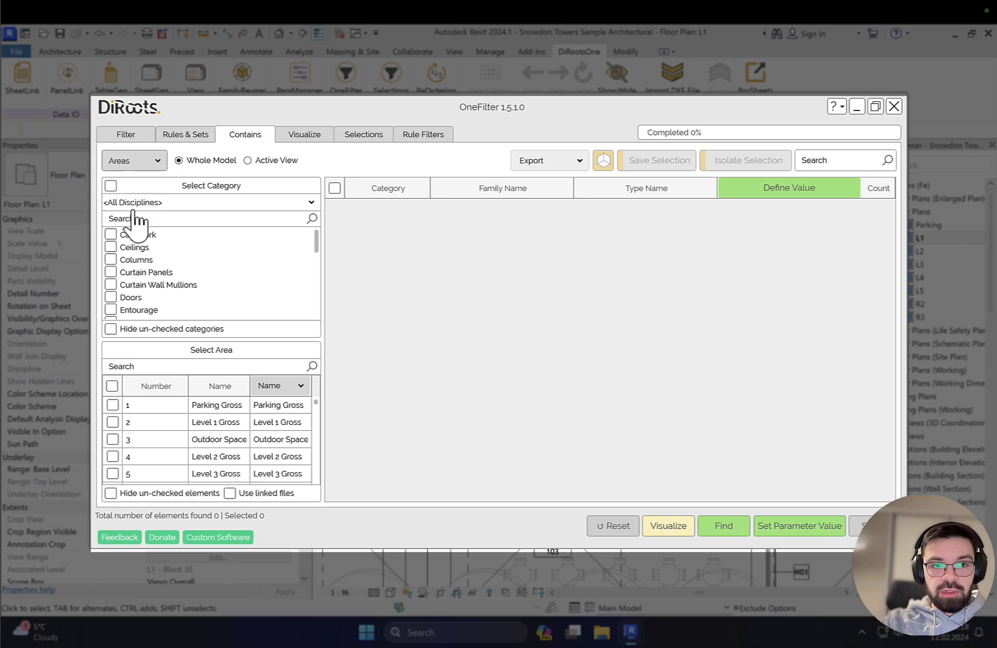
left_click(270, 162)
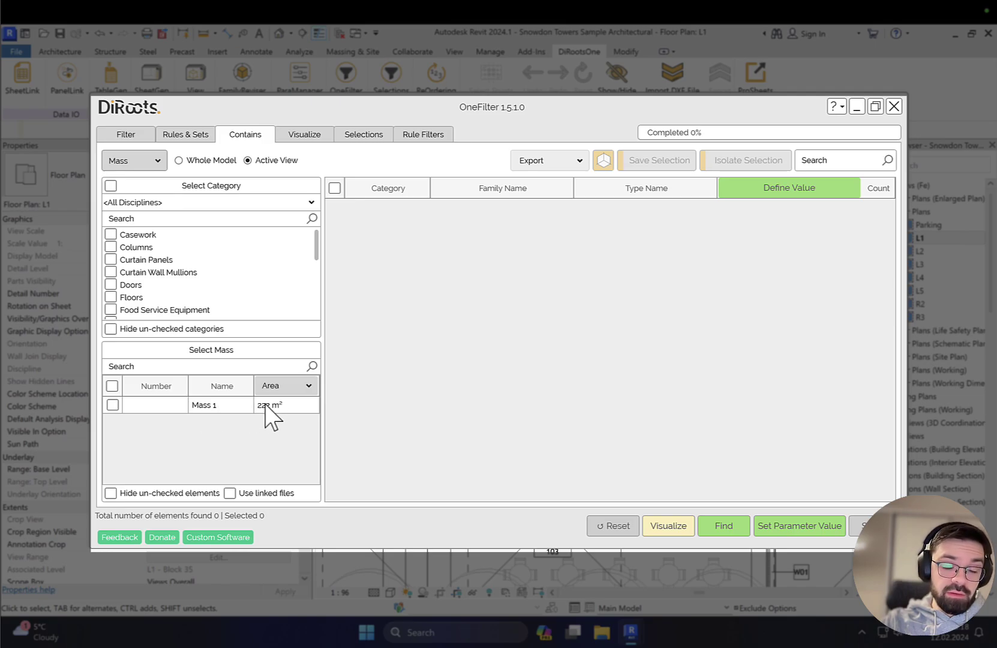
Find all Furniture elements contained in Mass 1 and dismiss the completion message
left_click(112, 405)
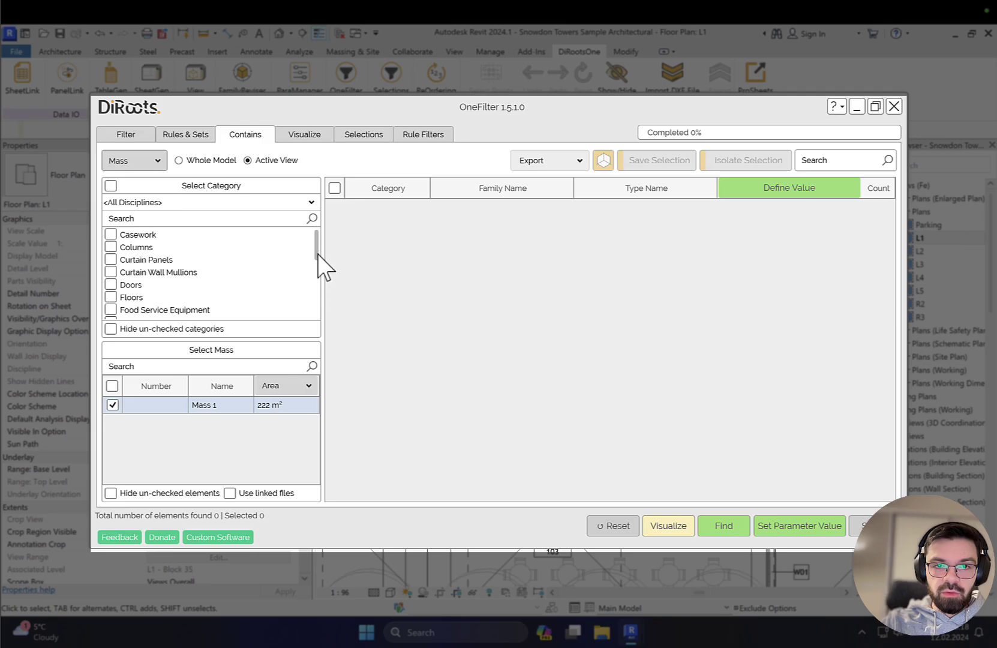
scroll(322, 270, "down", 1)
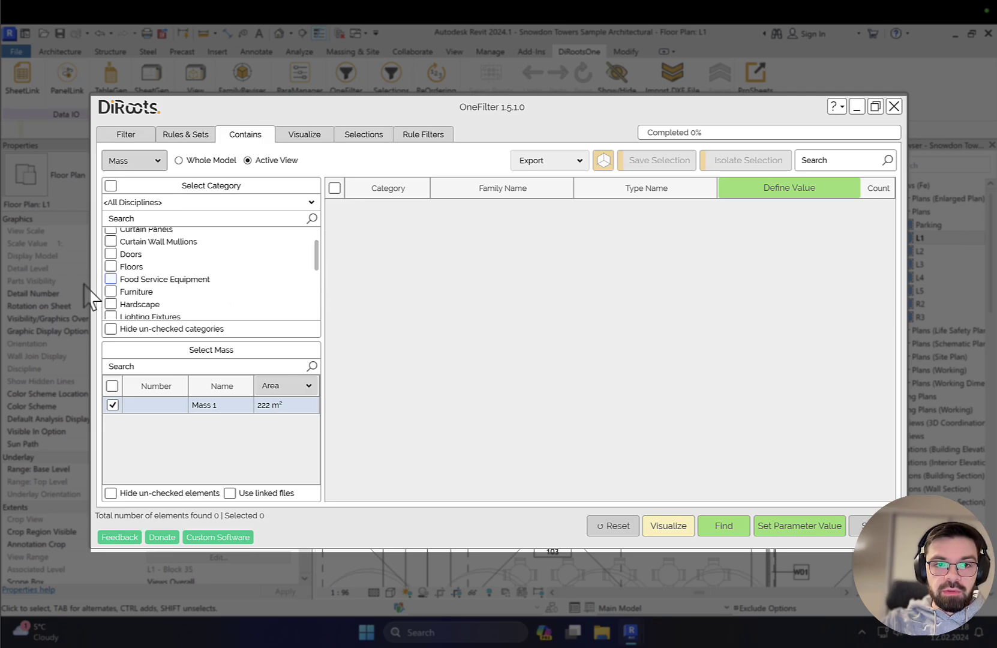
left_click(112, 291)
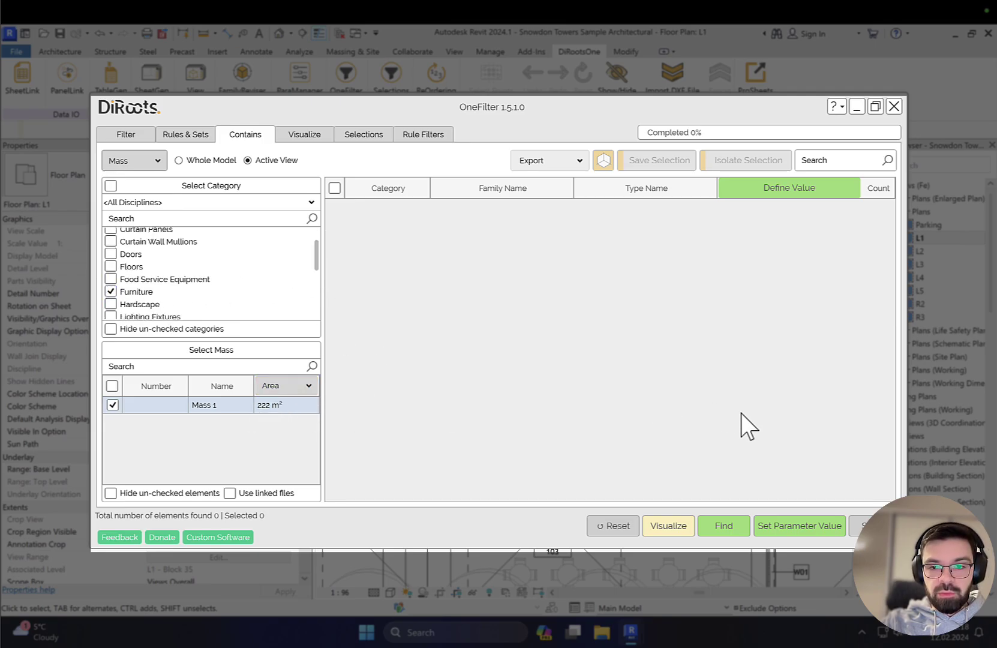
left_click(729, 526)
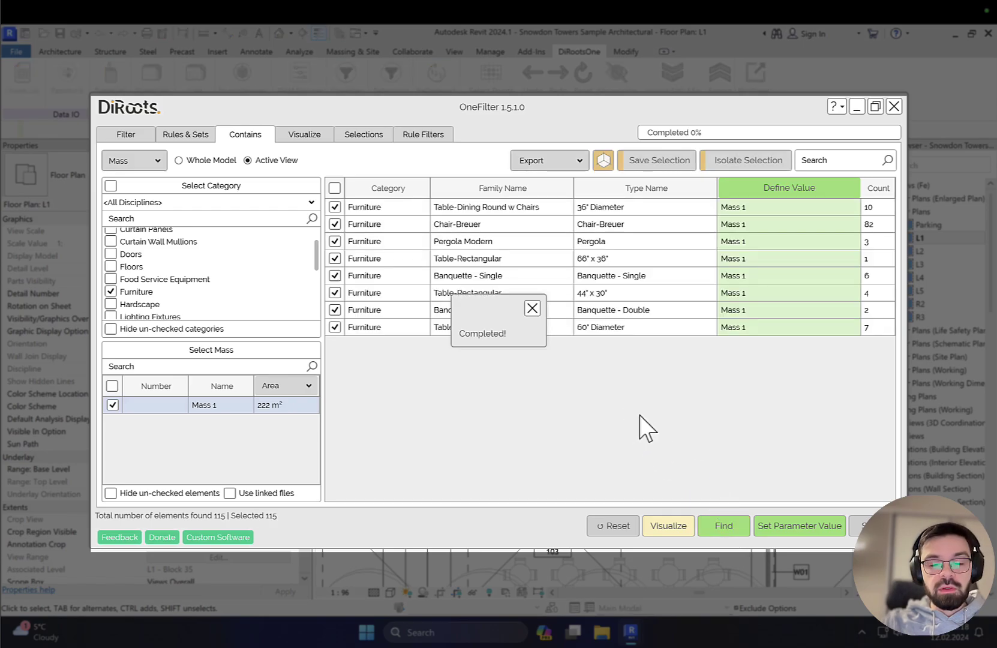
left_click(532, 309)
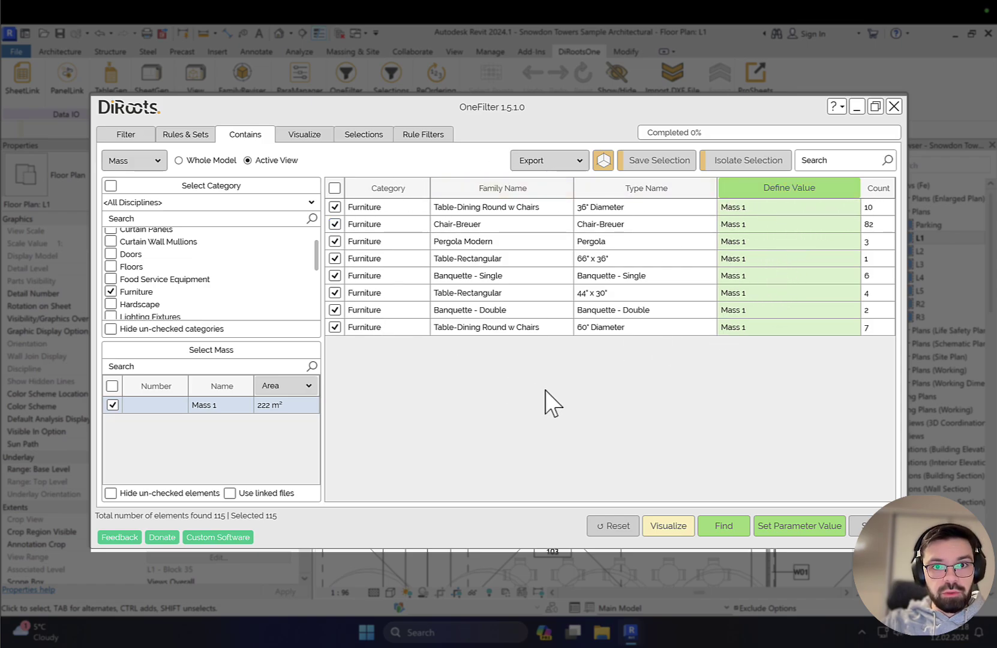
Write the container name to the found furniture's Comments parameter, using the first alphabetically found container, and check the result in the floor plan
left_click(132, 161)
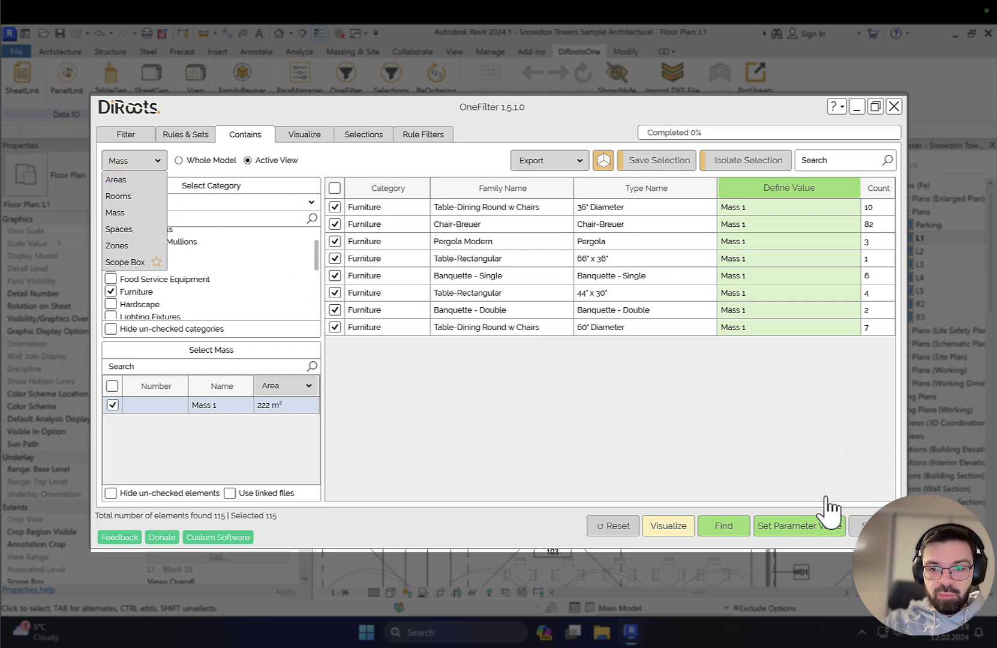
left_click(808, 539)
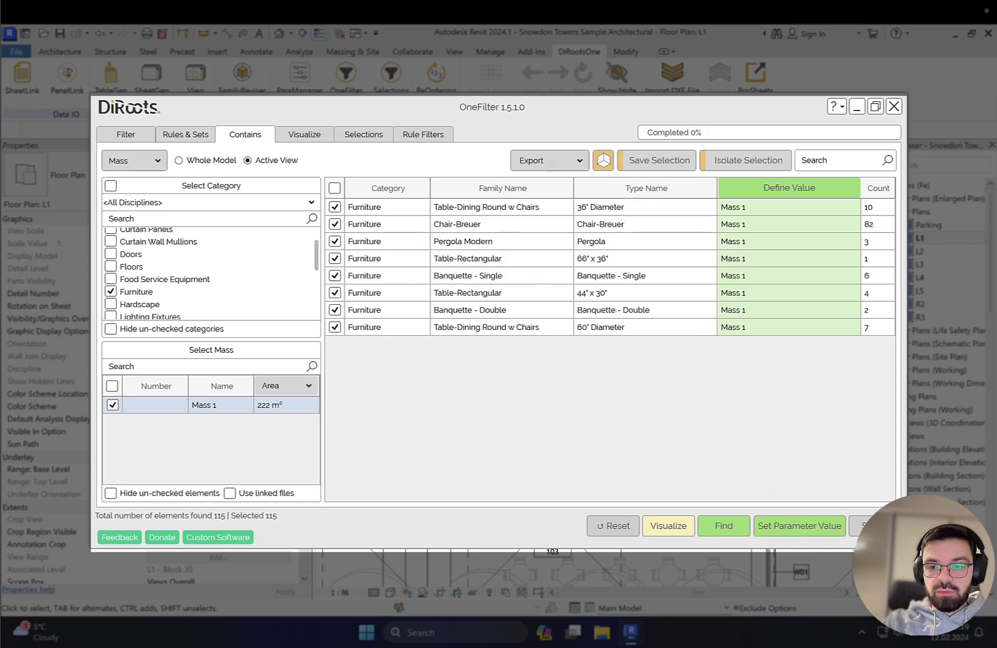
left_click(798, 530)
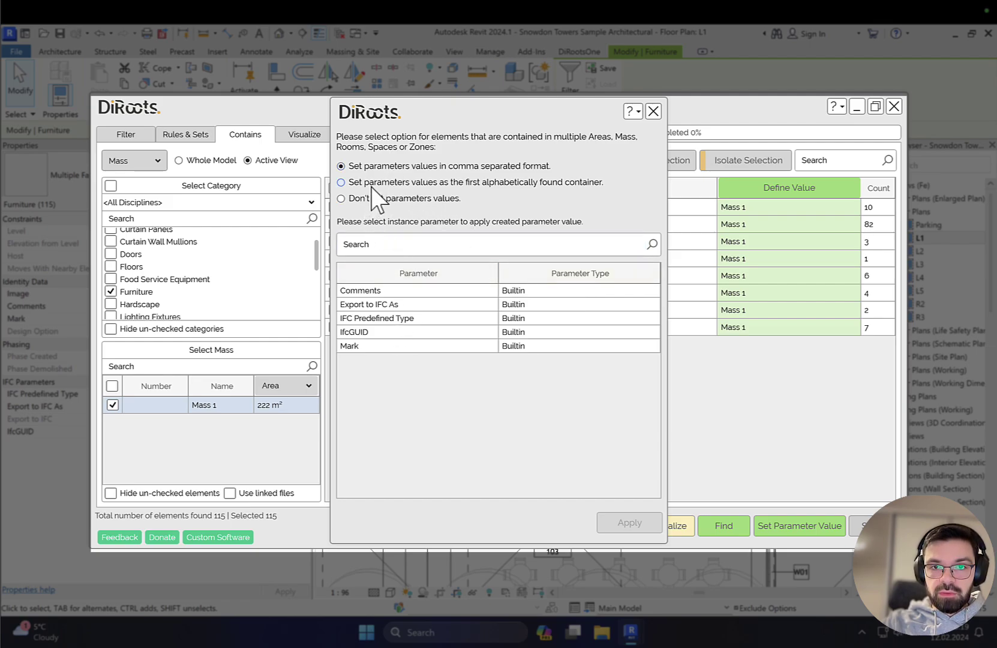
left_click(347, 183)
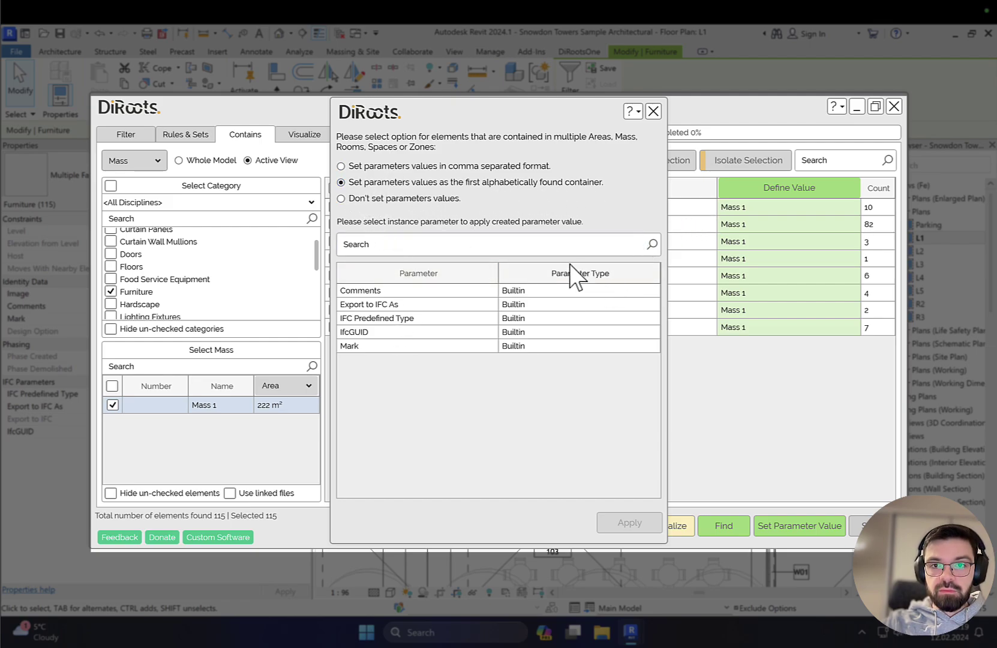
left_click(389, 290)
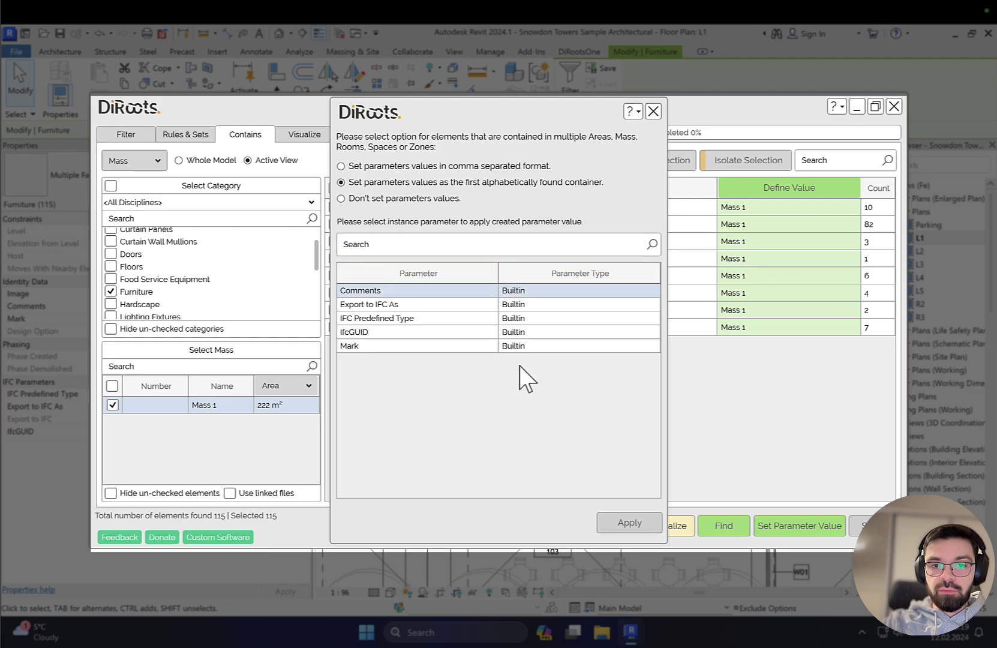
left_click(627, 523)
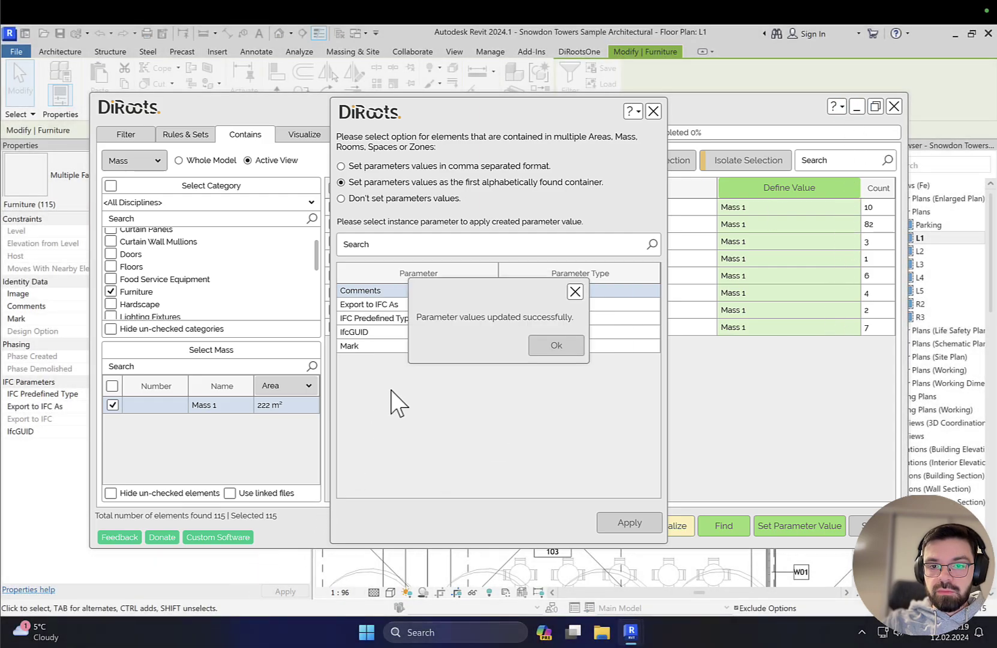
left_click(575, 346)
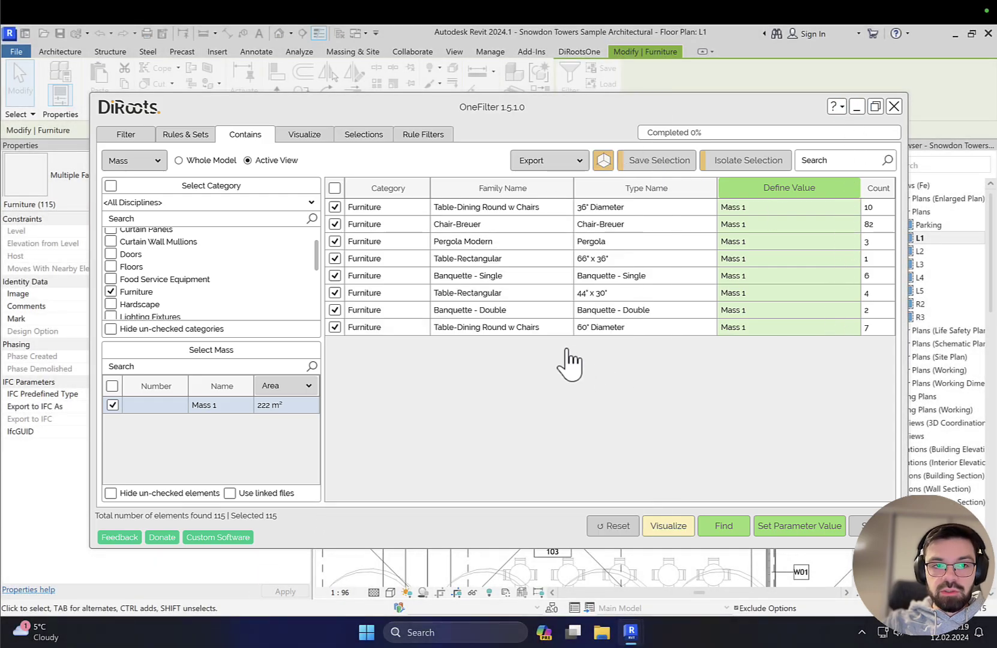
left_click(855, 107)
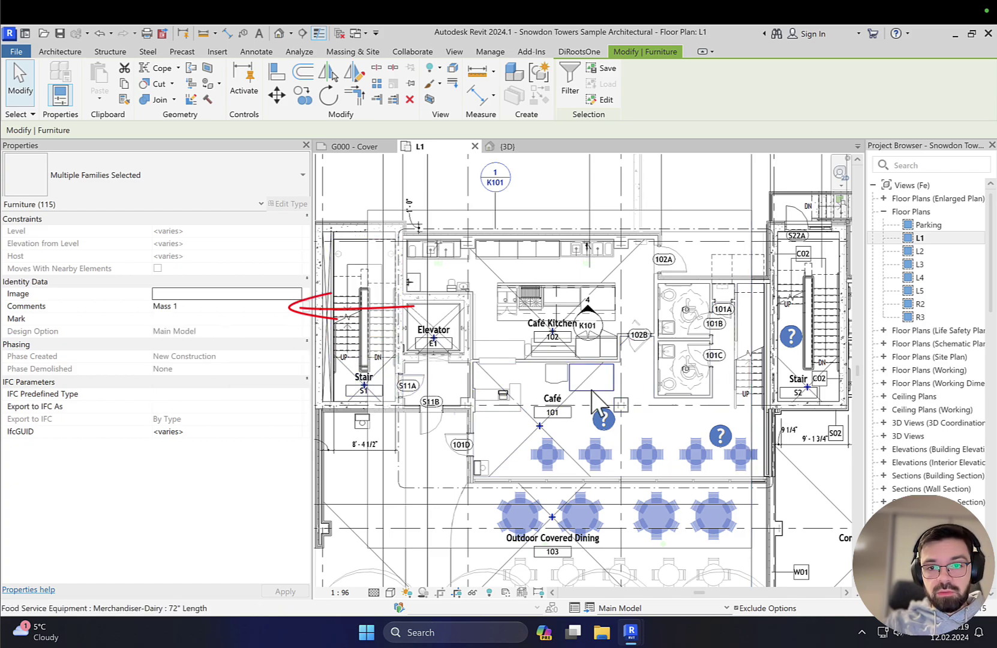
left_click_drag(648, 444, 604, 443)
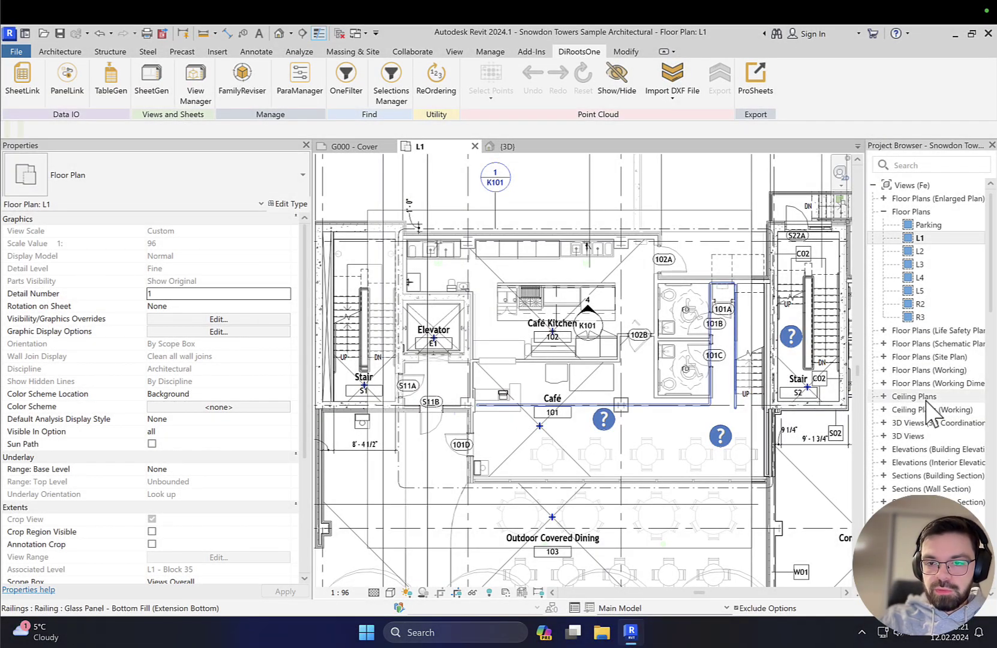
Create a new building component schedule for the Food Service Equipment category in the New Construction phase
scroll(927, 408, "down", 10)
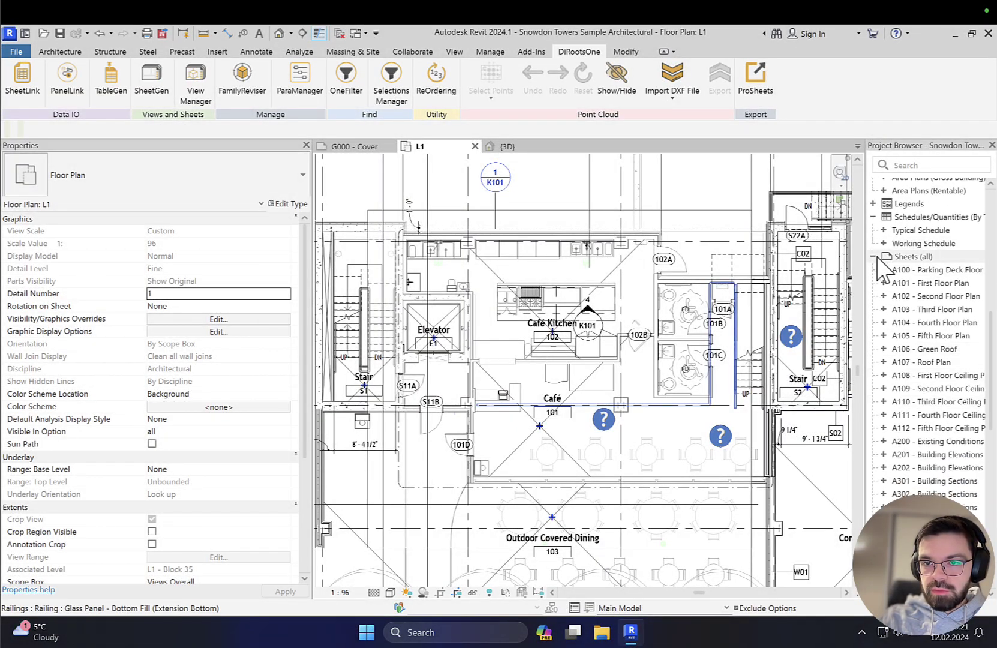
double_click(888, 257)
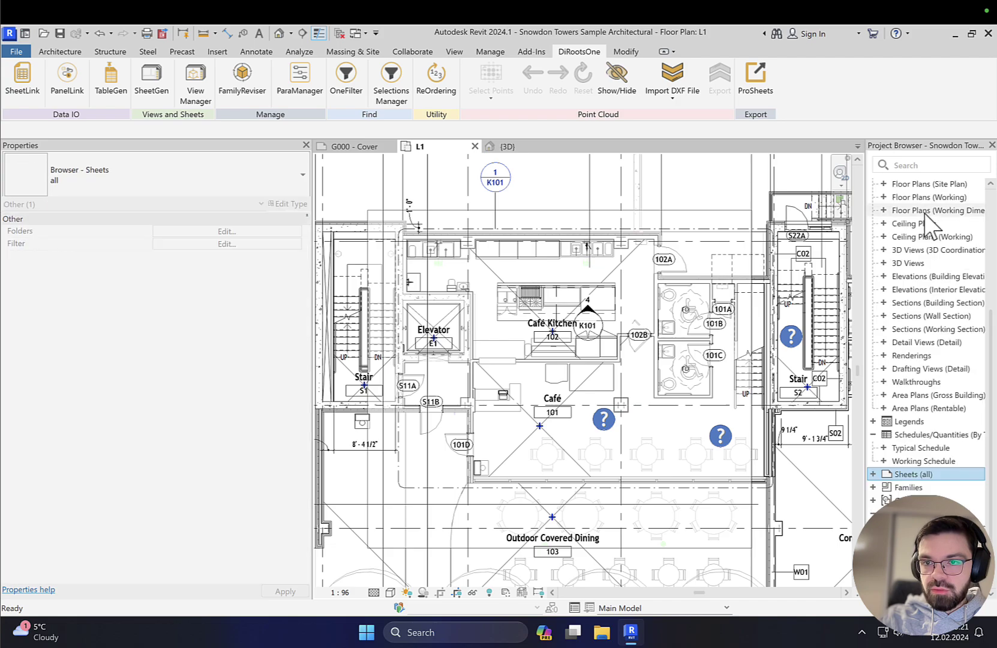
right_click(913, 435)
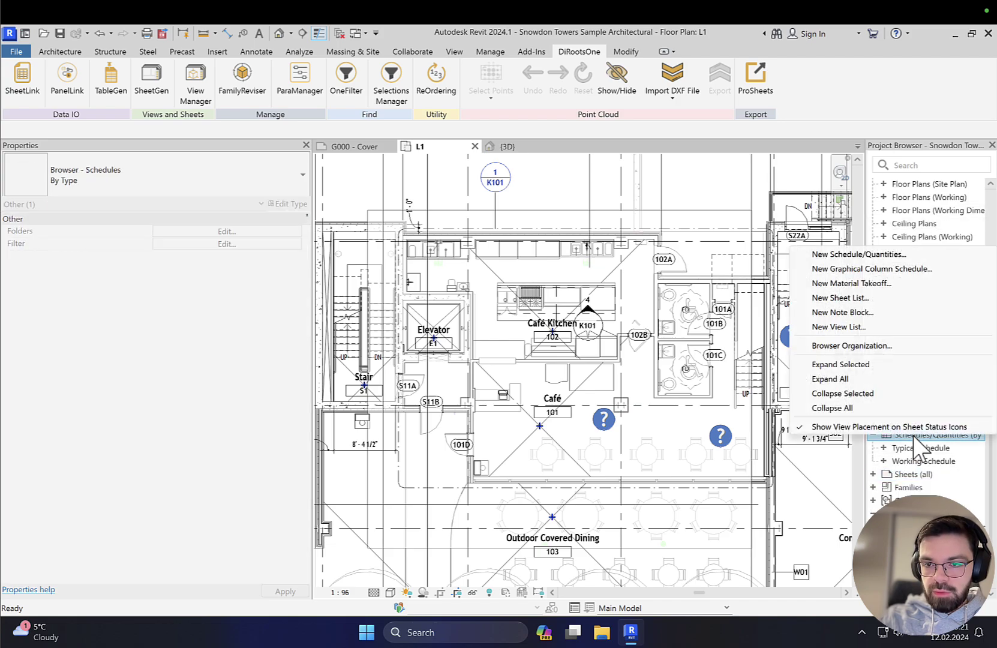
left_click(892, 256)
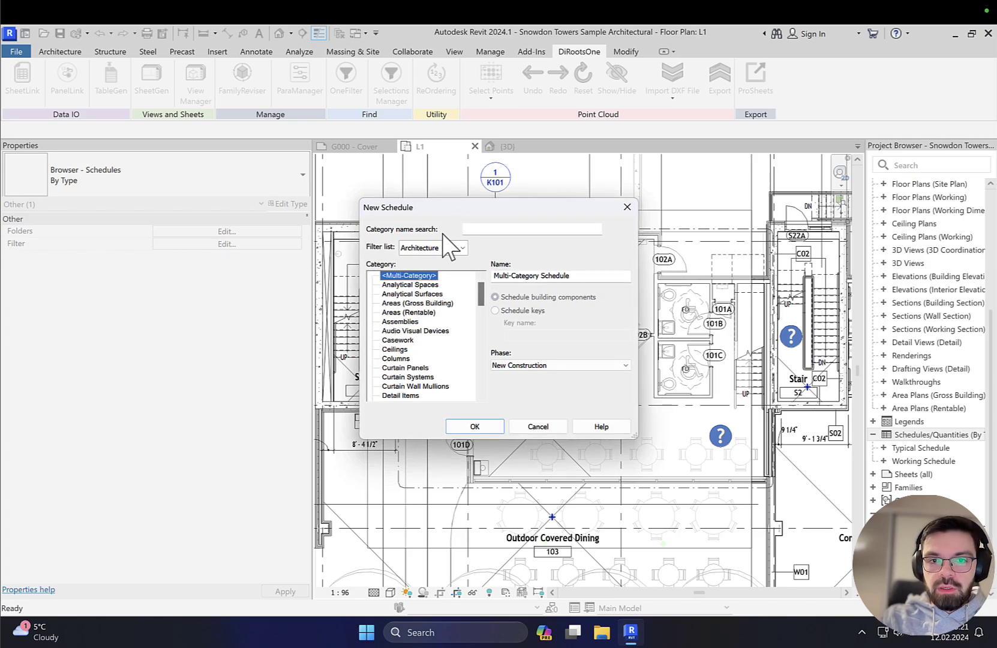
scroll(424, 340, "down", 3)
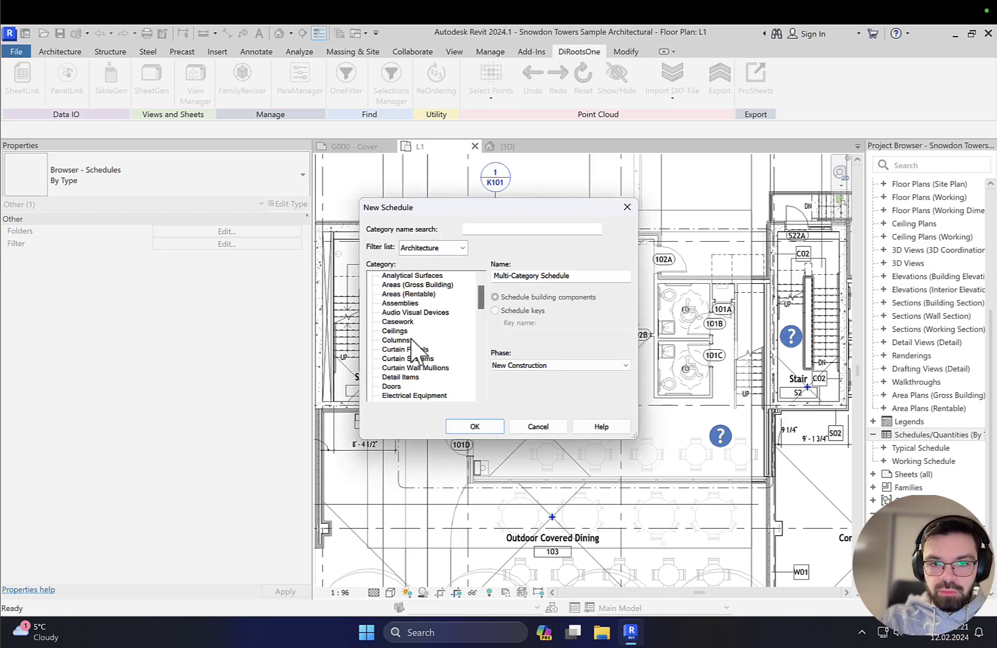
scroll(418, 351, "down", 3)
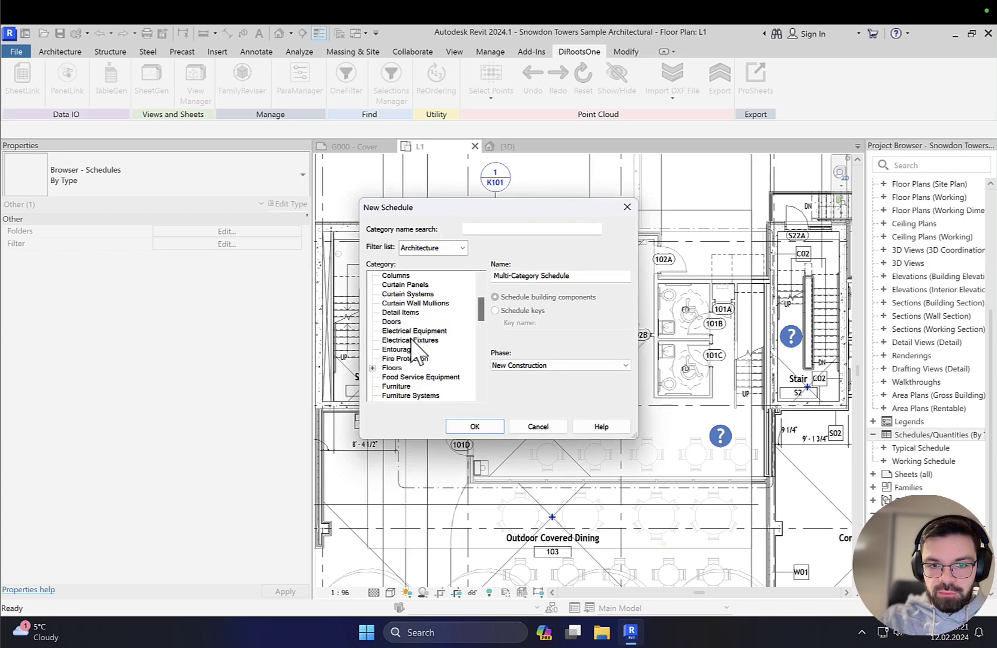
left_click(412, 368)
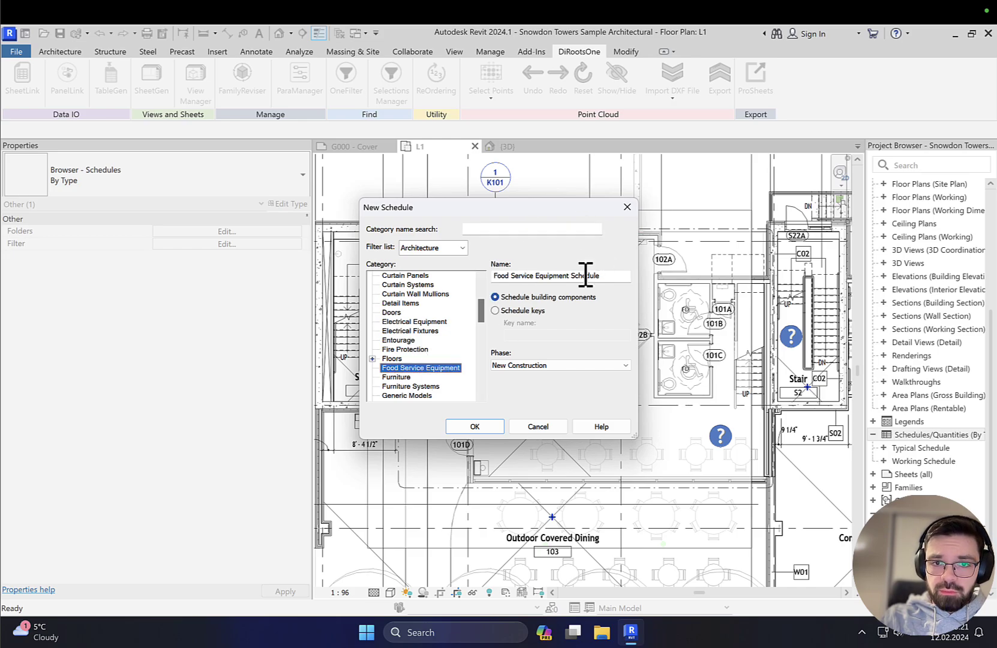
left_click(475, 427)
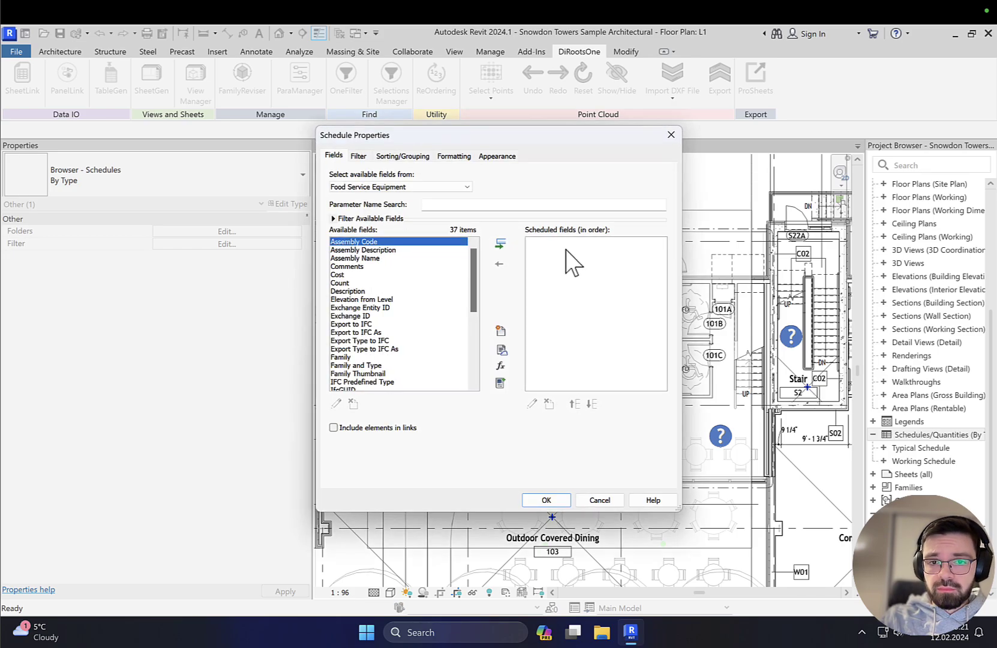
Add the Count and Family and Type fields to the schedule, with Family and Type placed first
left_click(378, 283)
left_click(500, 243)
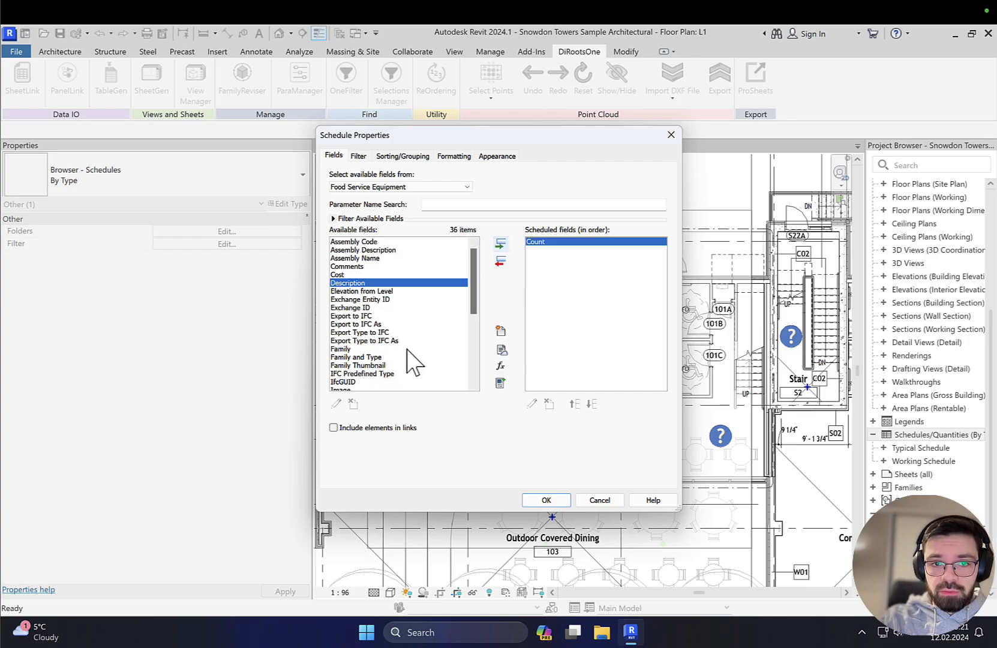
left_click(362, 357)
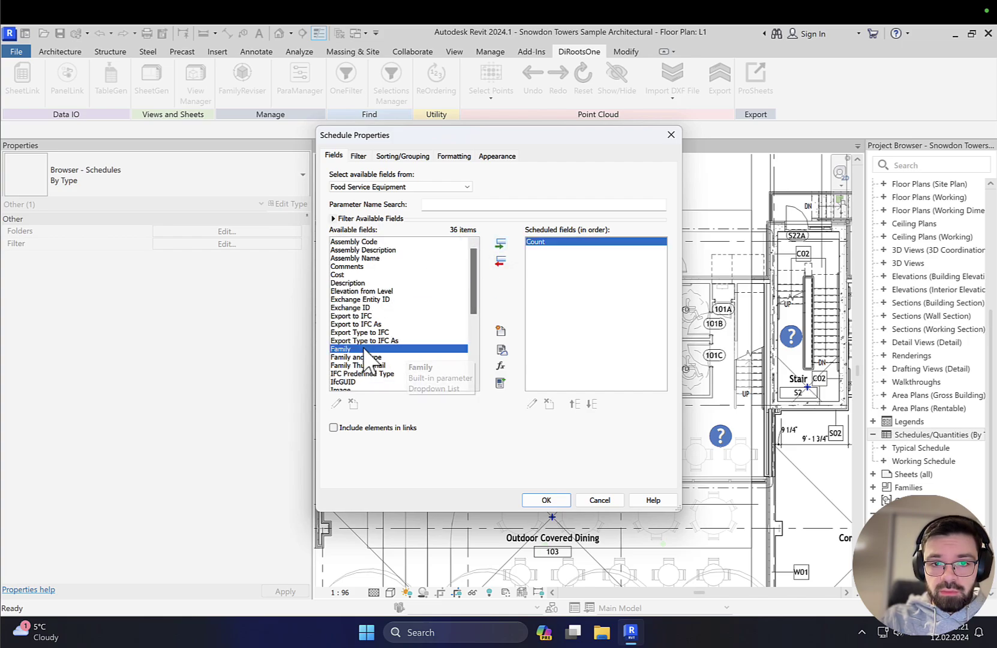
left_click(501, 244)
left_click(575, 404)
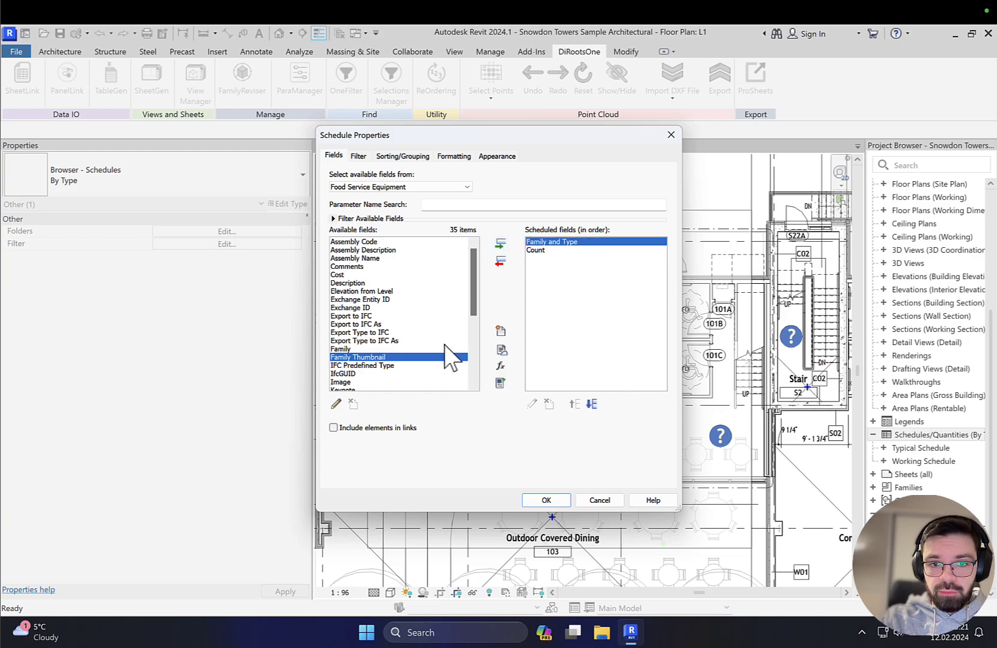
Add the Comments field as the last scheduled field, after Count, and create the schedule
scroll(390, 347, "down", 4)
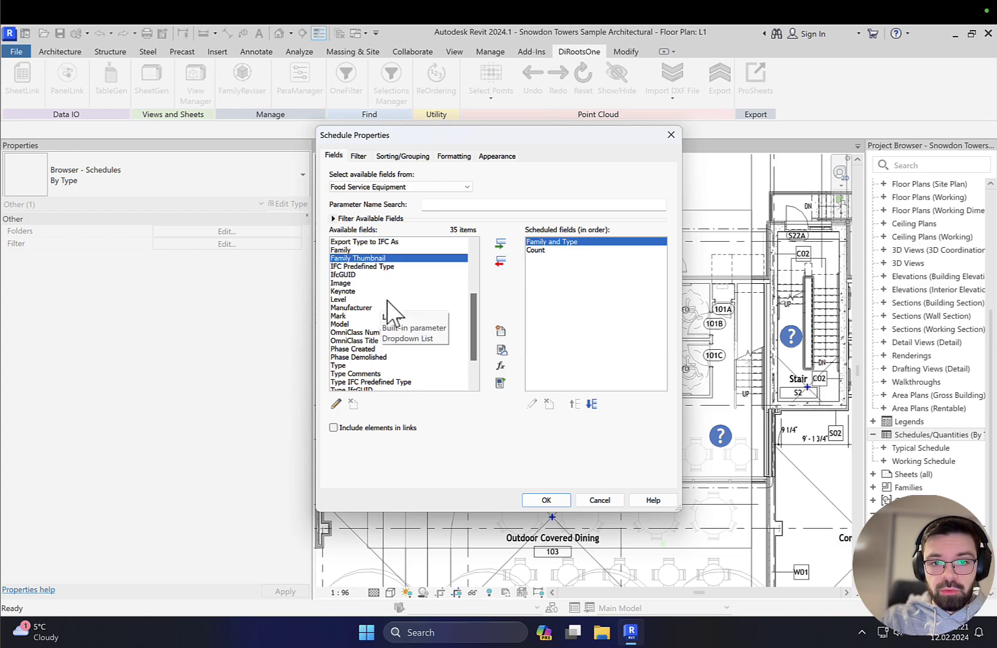
scroll(389, 309, "up", 4)
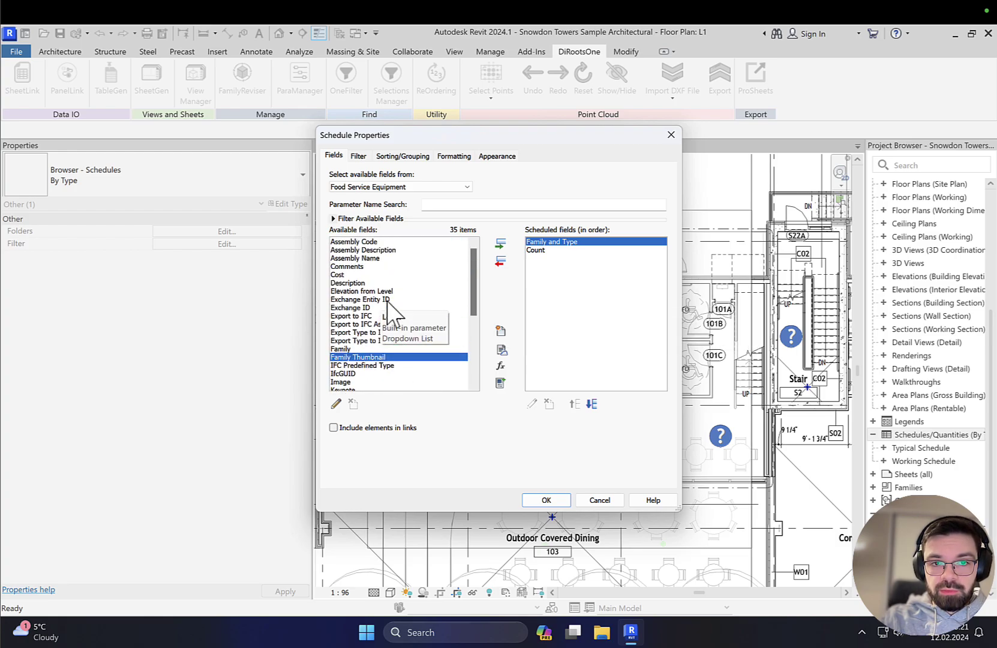
left_click(360, 266)
left_click(500, 243)
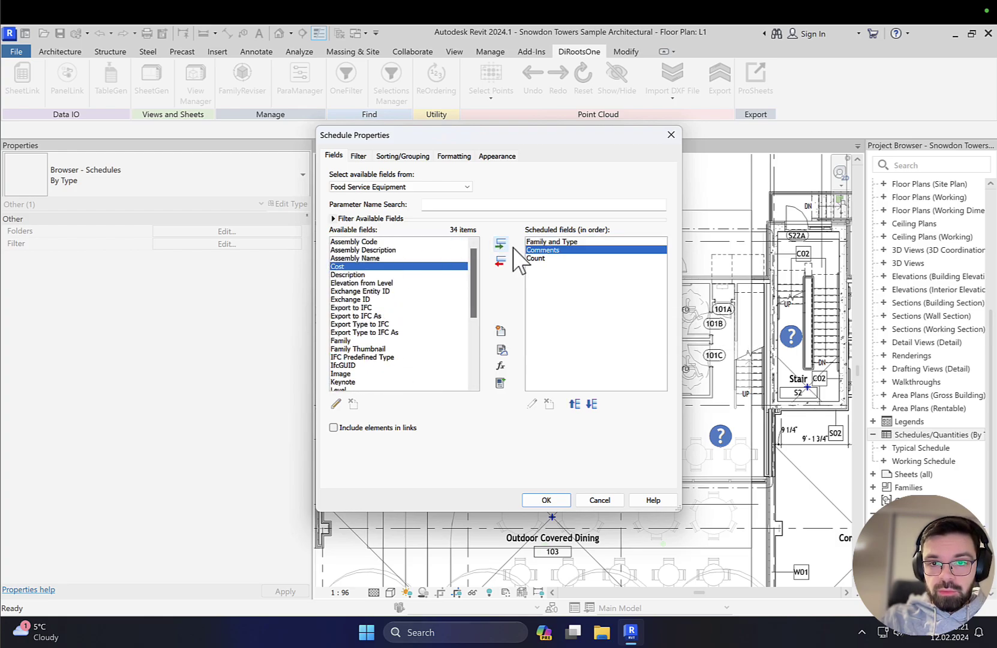
left_click(592, 404)
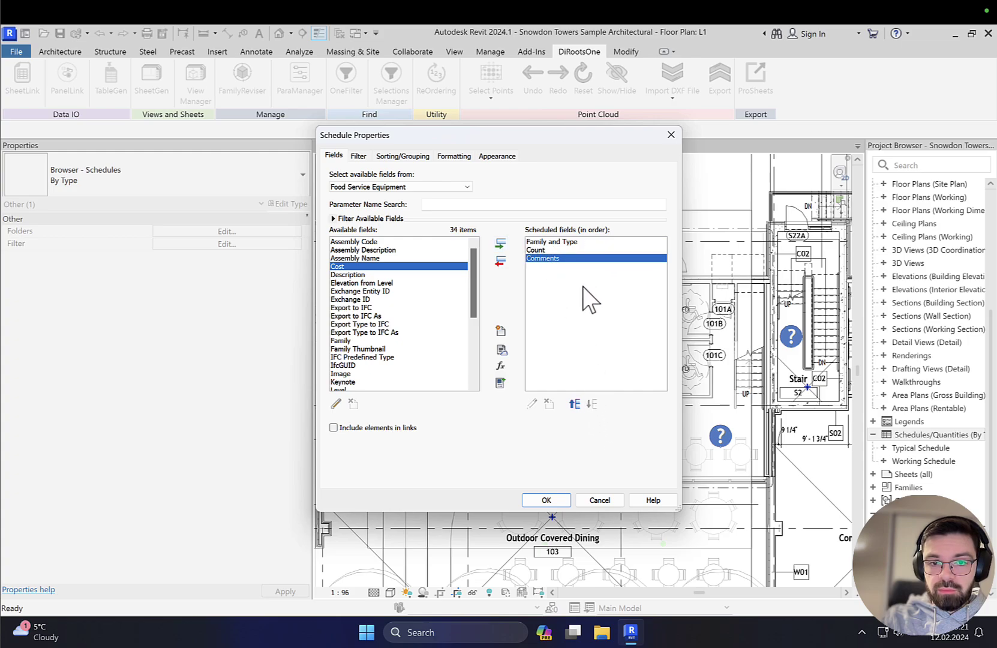
left_click(544, 501)
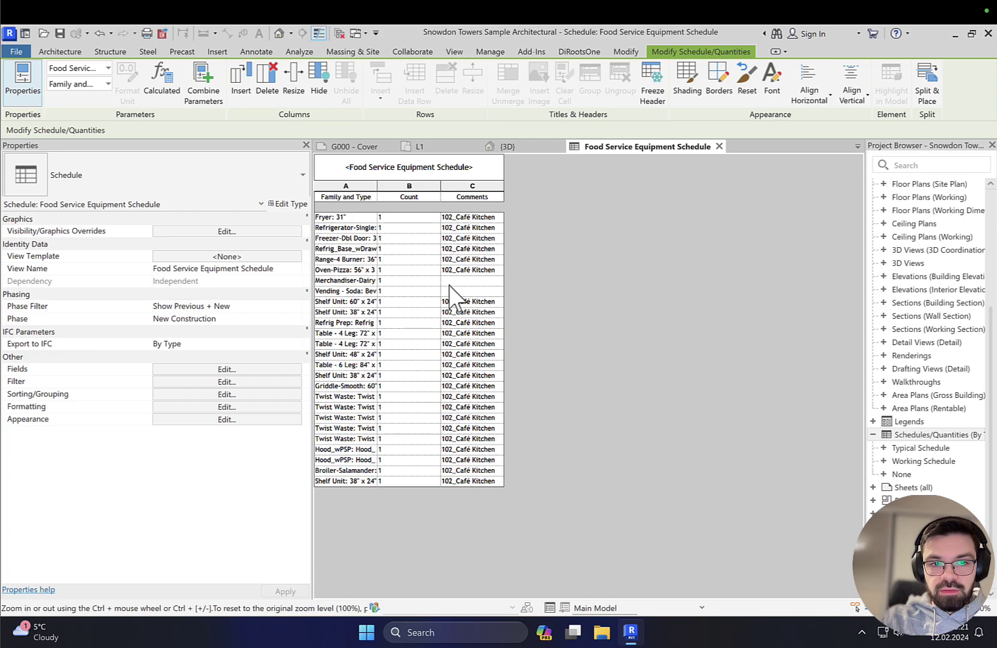
Sort the food service equipment schedule by Comments in ascending order, with a header for each group
left_click(272, 369)
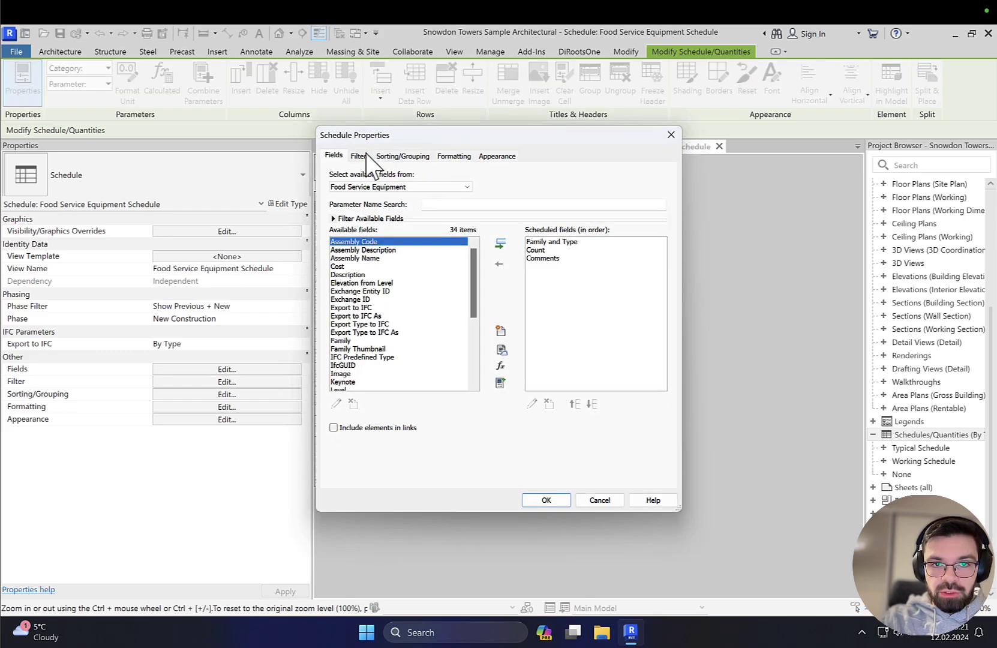
left_click(399, 156)
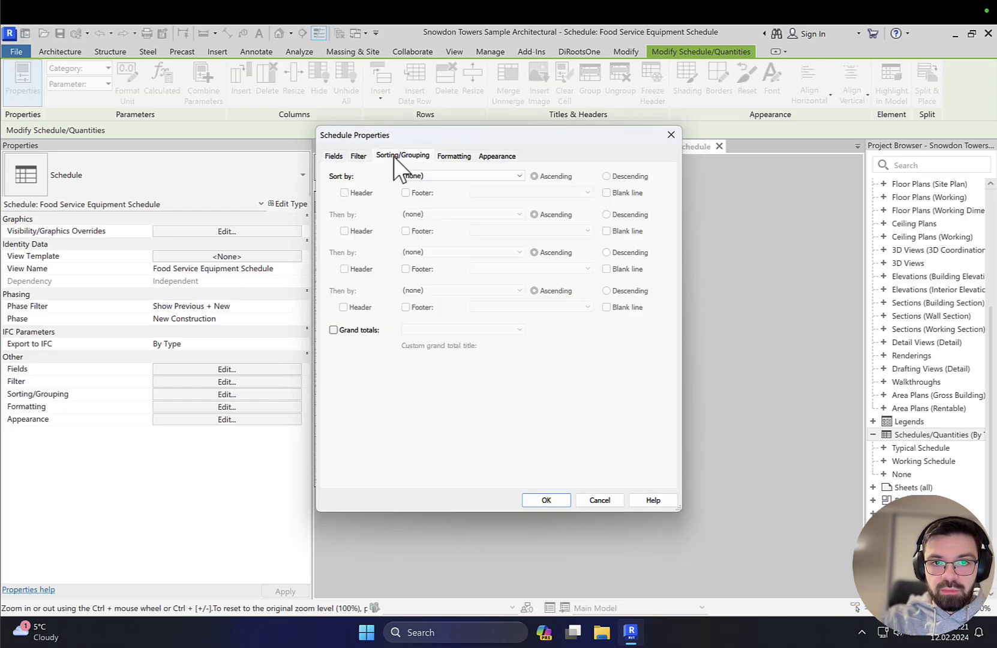
left_click(445, 175)
left_click(430, 203)
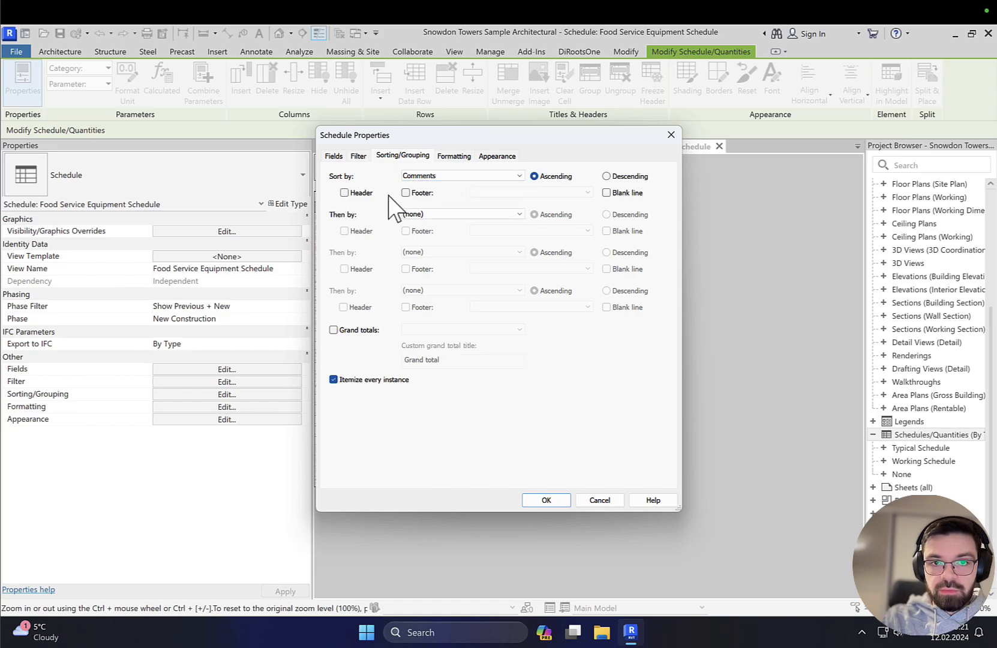
left_click(344, 193)
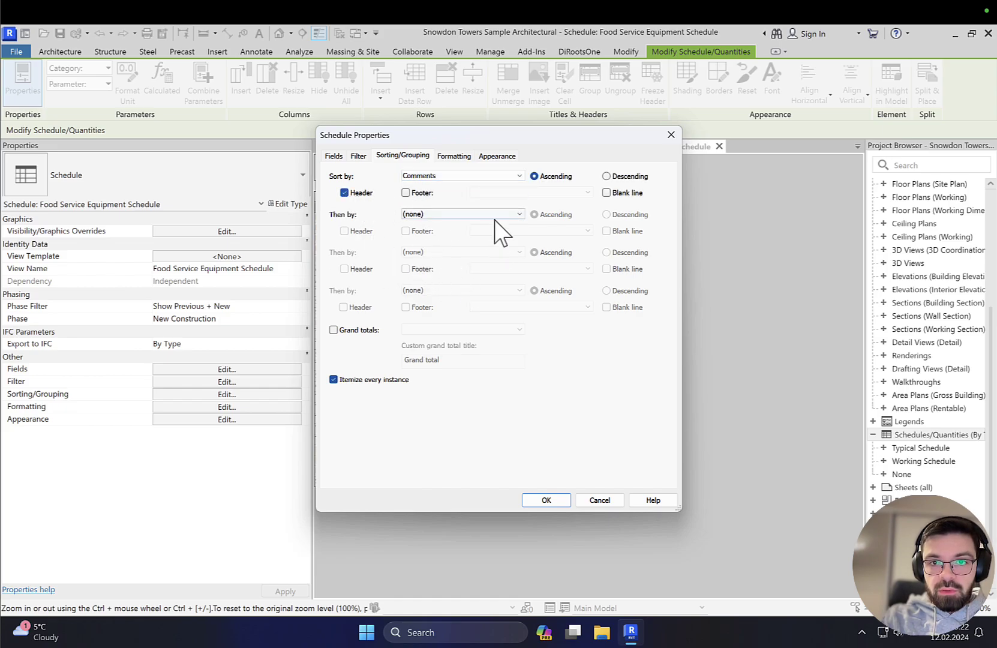
Set the Count field's formatting to Calculate totals and apply the schedule properties
left_click(455, 156)
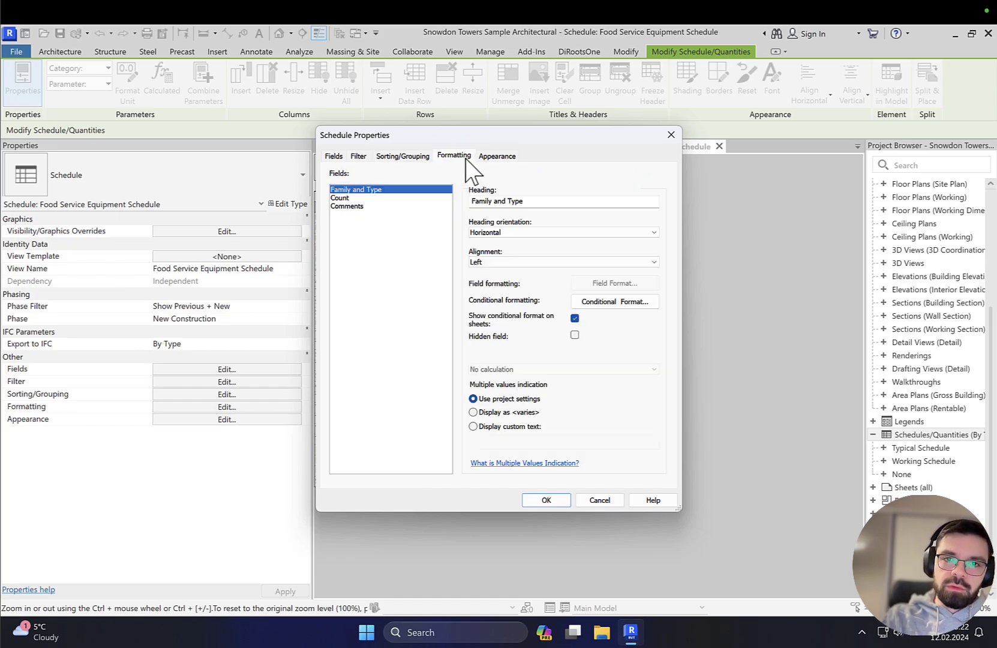
left_click(345, 198)
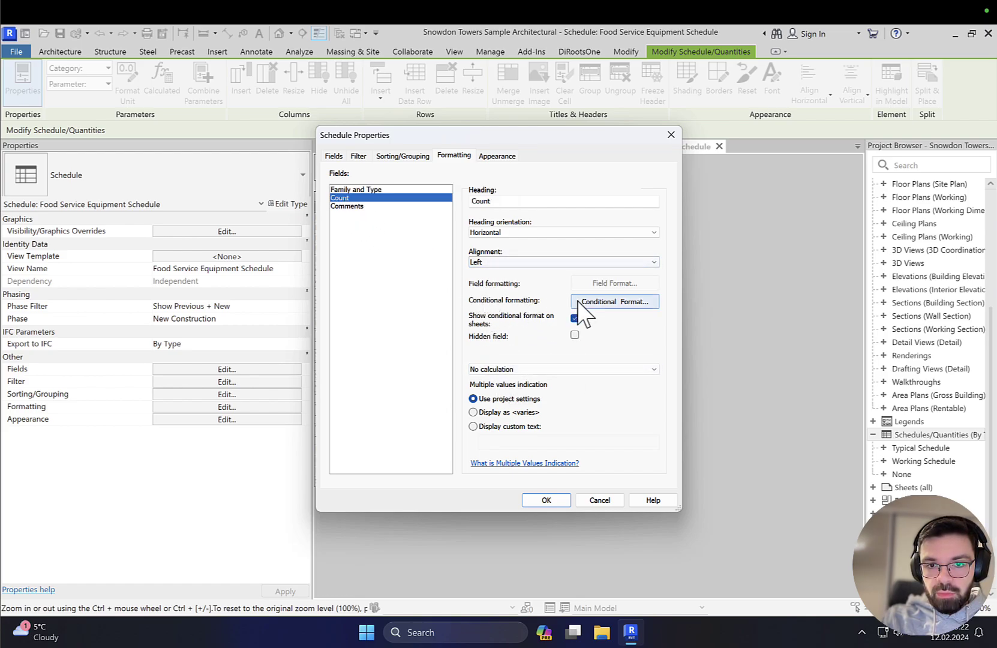
left_click(551, 369)
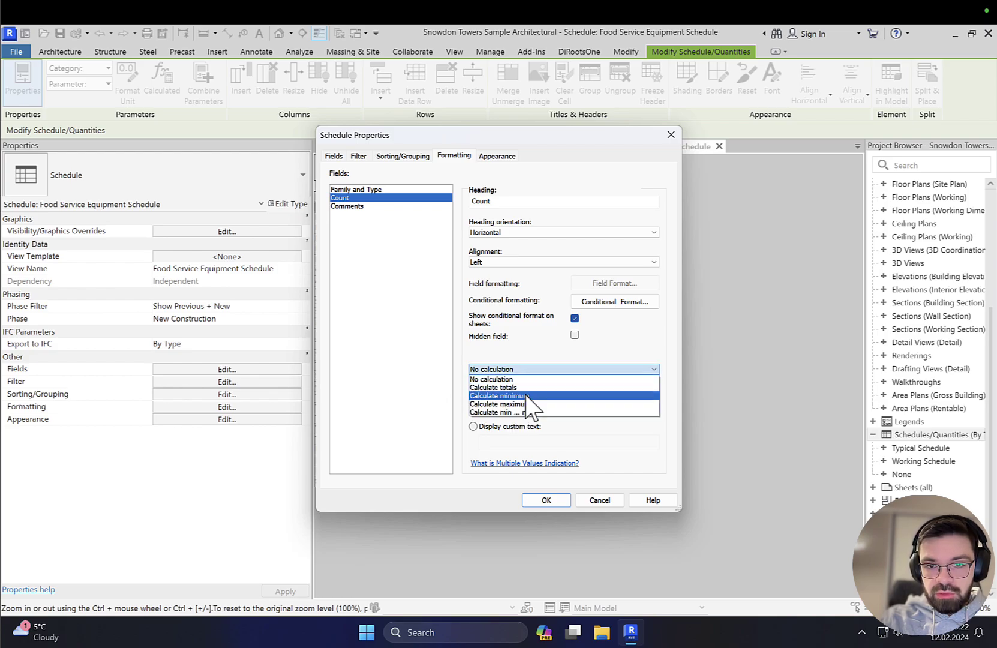
left_click(524, 388)
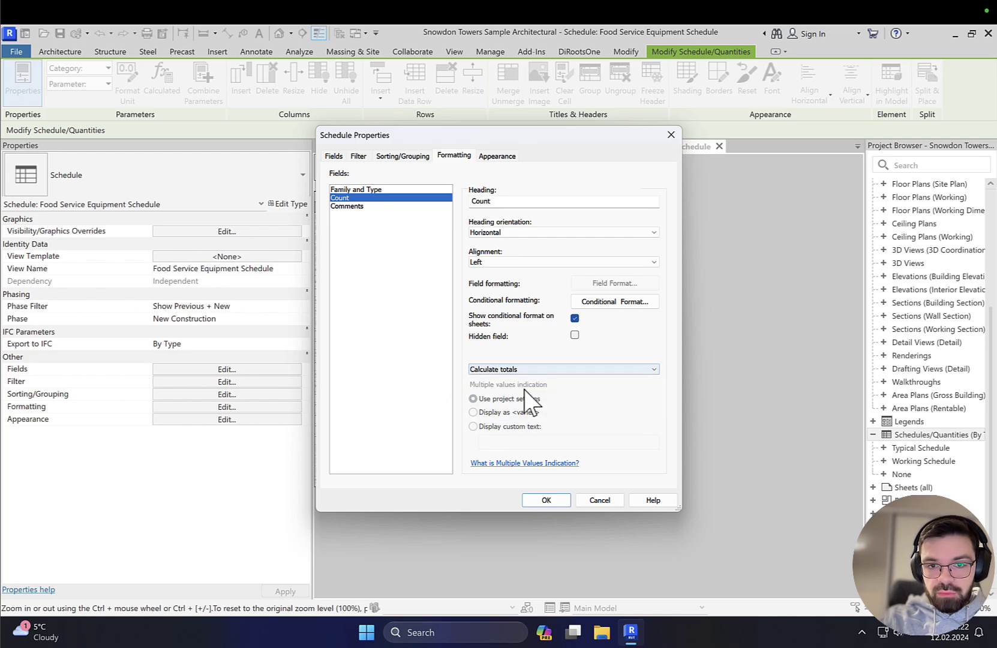
left_click(546, 500)
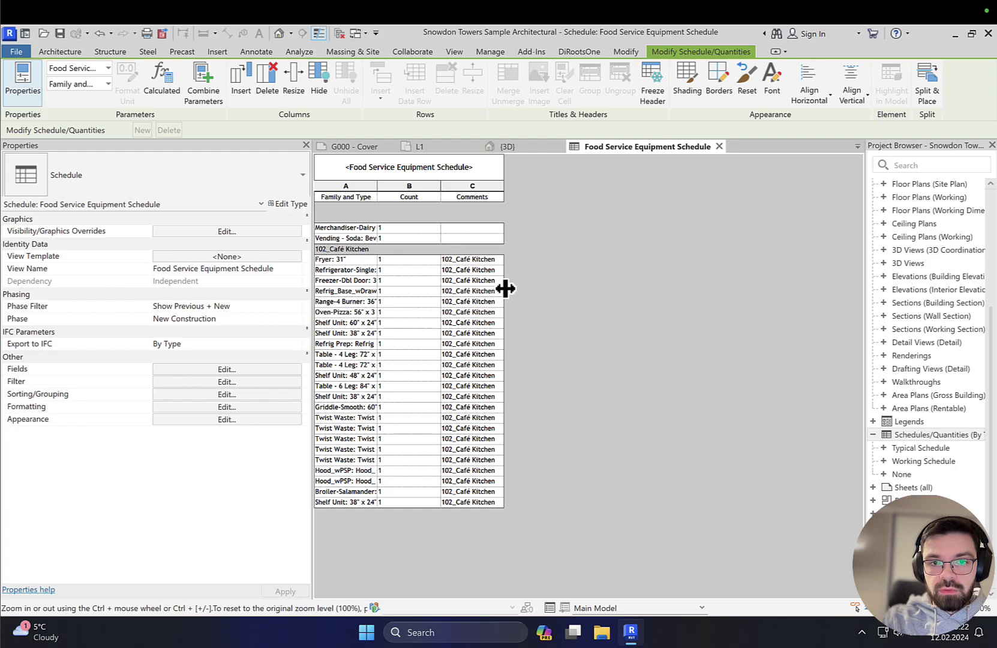
Add a footer showing Totals only to the Comments grouping, and hide the Comments column in the schedule
left_click(347, 249)
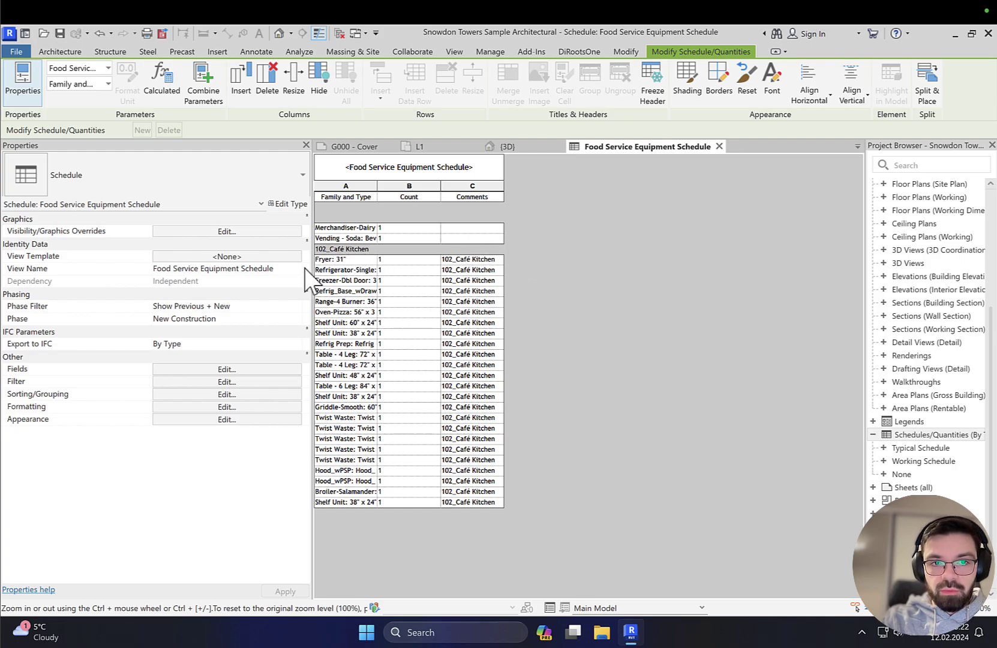
left_click(234, 369)
left_click(389, 157)
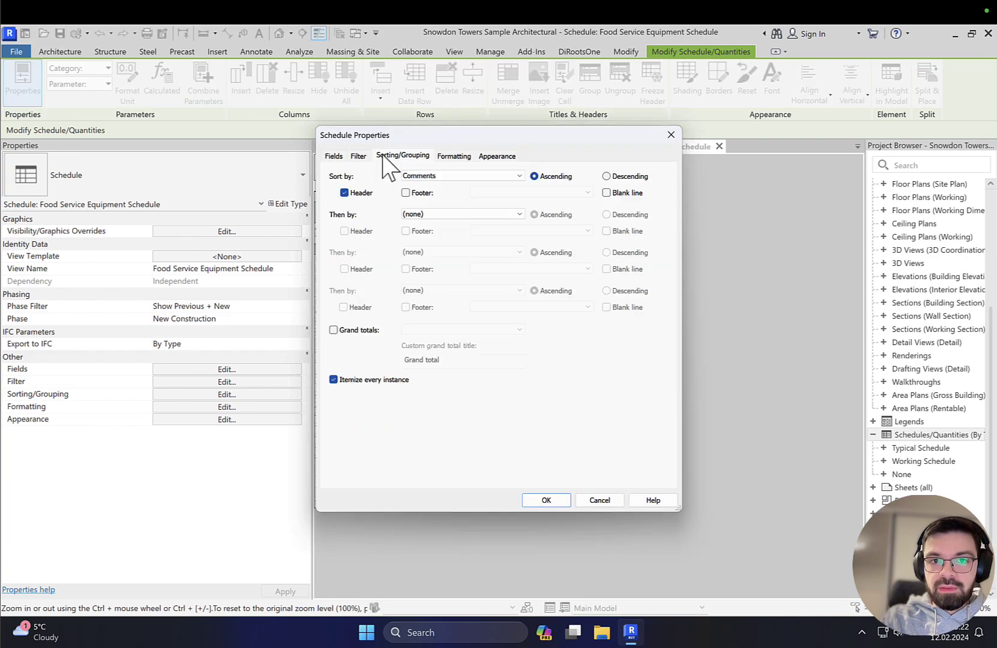
left_click(406, 193)
left_click(499, 192)
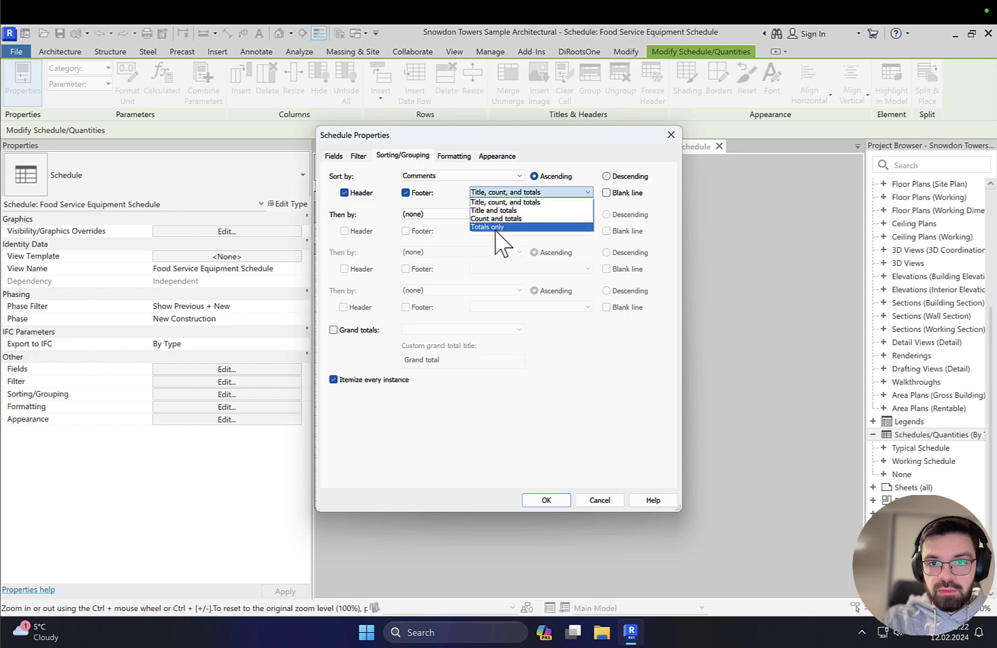
left_click(500, 228)
left_click(547, 501)
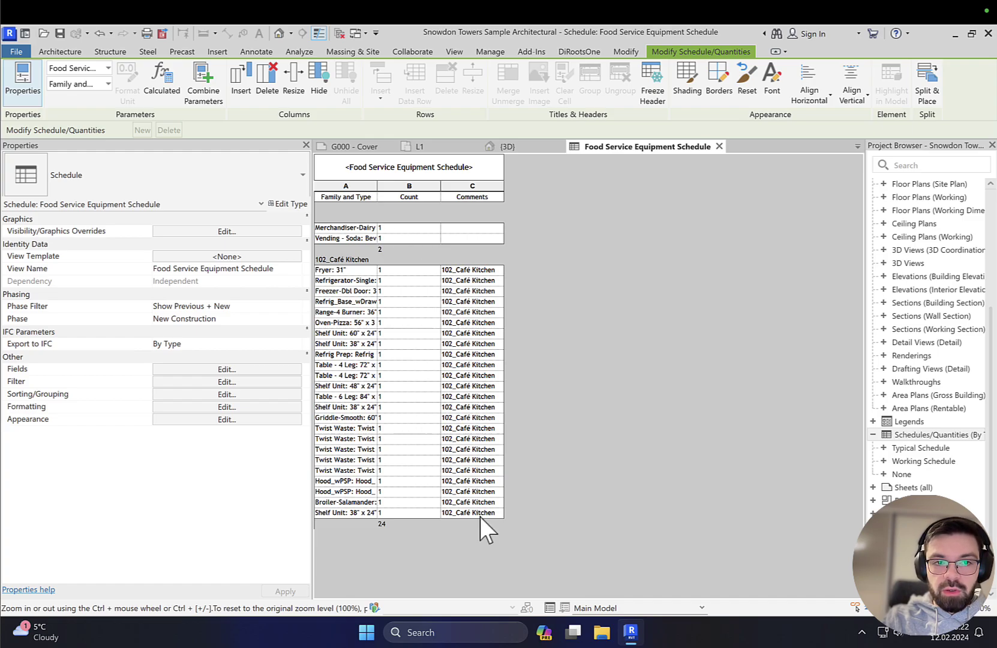
left_click(474, 186)
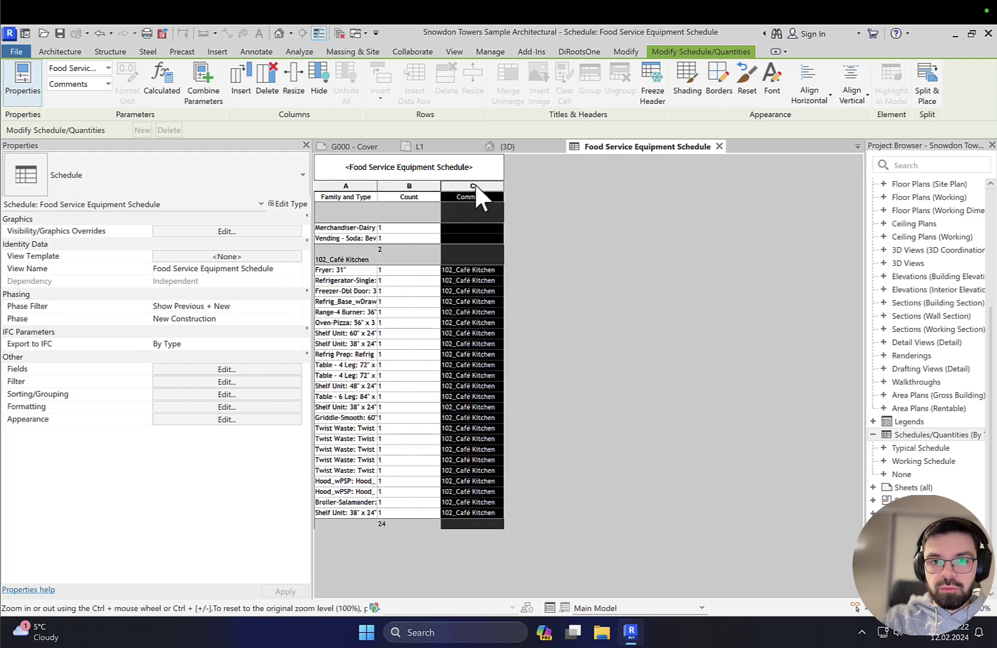
left_click(319, 78)
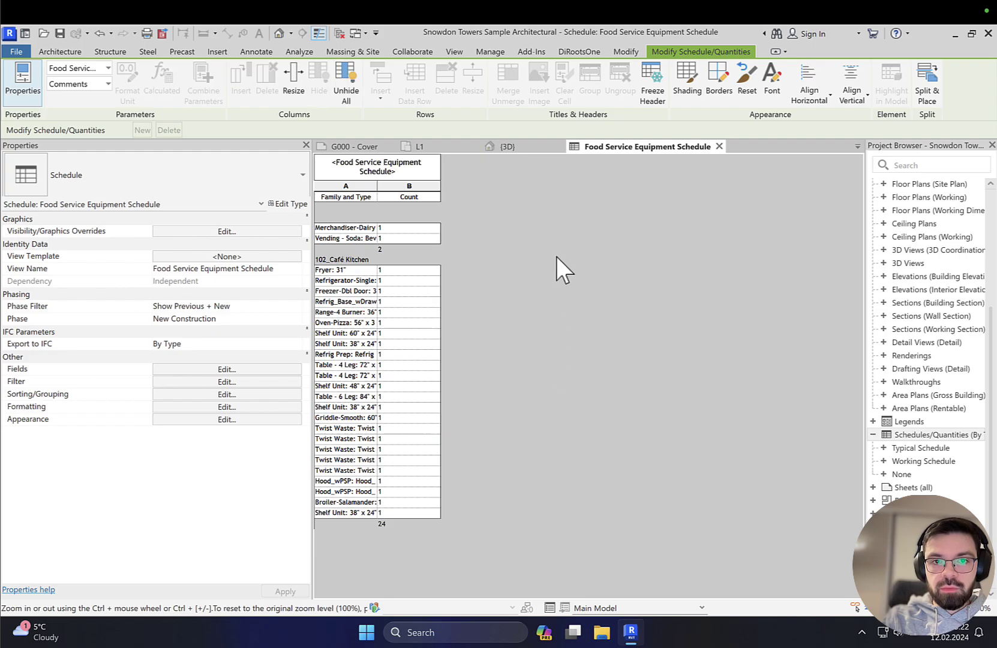